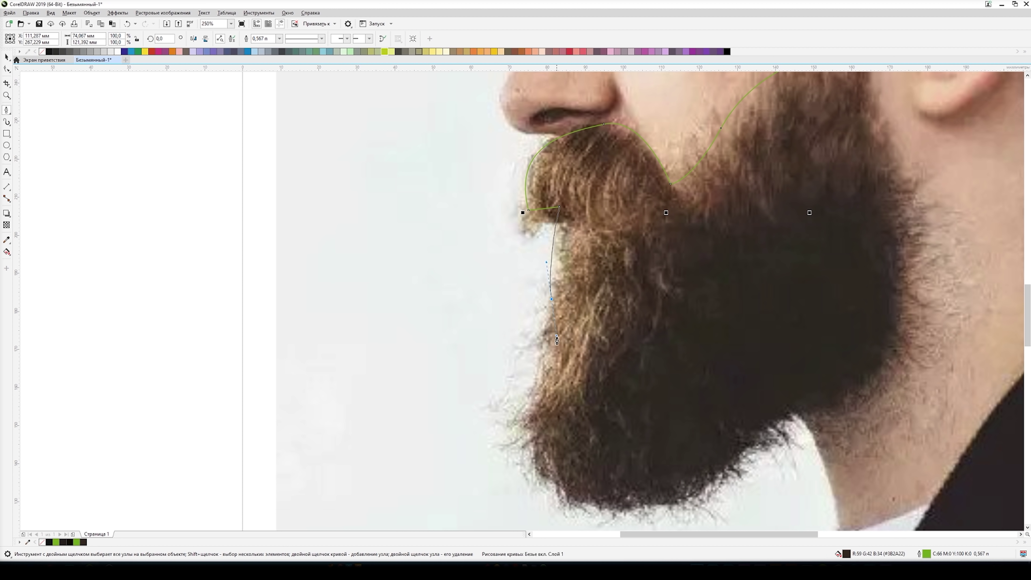
# - Trace the bottom of the beard and its rear edge up toward the sideburn with curved Pen tool segments
pyautogui.moveTo(591, 503); pyautogui.dragTo(662, 513)
pyautogui.click(728, 466)
pyautogui.moveTo(749, 469); pyautogui.dragTo(845, 402)
pyautogui.moveTo(900, 310); pyautogui.dragTo(909, 263)
pyautogui.moveTo(872, 117); pyautogui.dragTo(825, 26)
# - Continue the dark hair outline around the ear, beneath the lobe and down the hairline on the neck
pyautogui.scroll(-1, 784, 282)
pyautogui.scroll(1, 974, 102)
pyautogui.click(676, 260)
pyautogui.click(702, 262)
pyautogui.moveTo(775, 240); pyautogui.dragTo(811, 270)
pyautogui.moveTo(806, 331); pyautogui.dragTo(807, 339)
pyautogui.moveTo(691, 436); pyautogui.dragTo(625, 412)
pyautogui.moveTo(730, 448); pyautogui.dragTo(757, 434)
pyautogui.click(818, 340)
pyautogui.moveTo(841, 460); pyautogui.dragTo(825, 505)
# - Extend the outline down to the collar and along the nape with small jagged hair points
pyautogui.scroll(-1, 916, 78)
pyautogui.scroll(1, 1002, 300)
pyautogui.click(798, 358)
pyautogui.moveTo(795, 398); pyautogui.dragTo(783, 411)
pyautogui.click(825, 375)
pyautogui.moveTo(833, 234); pyautogui.dragTo(847, 226)
pyautogui.moveTo(840, 226); pyautogui.dragTo(834, 219)
pyautogui.click(842, 223)
pyautogui.click(839, 216)
# - Trace the back of the head upward with curved segments, undoing the last misplaced one
pyautogui.scroll(-2, 869, 221)
pyautogui.scroll(2, 923, 109)
pyautogui.moveTo(692, 436); pyautogui.dragTo(692, 416)
pyautogui.moveTo(715, 368); pyautogui.dragTo(726, 351)
pyautogui.moveTo(742, 206); pyautogui.dragTo(730, 204)
pyautogui.hotkey('ctrl', 'z')
pyautogui.scroll(-2, 731, 209)
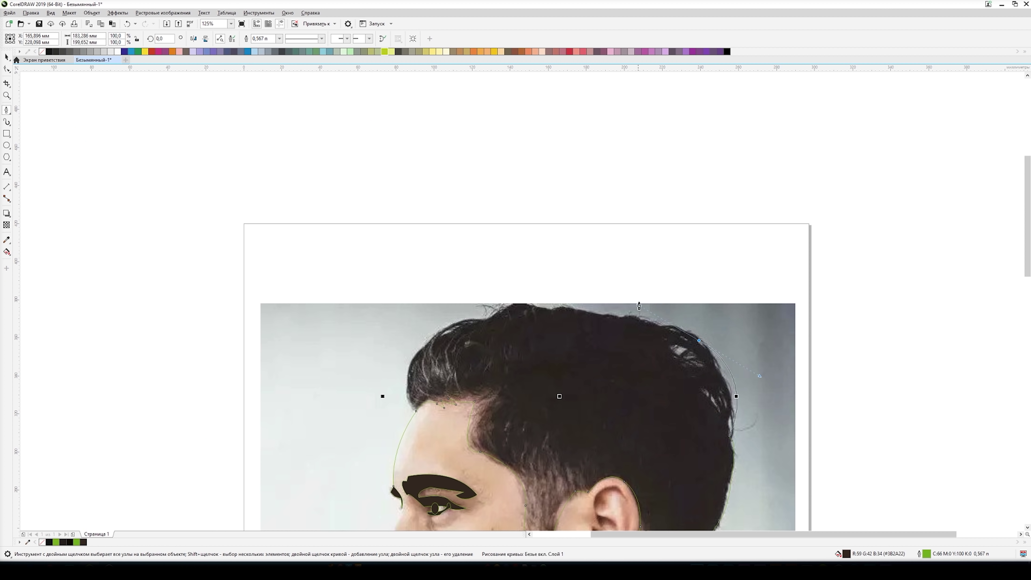
# - Trace the top and front of the hair and the forehead edge down to the brow, closing the main hair-and-beard shape
pyautogui.moveTo(560, 307); pyautogui.dragTo(619, 323)
pyautogui.moveTo(490, 316); pyautogui.dragTo(473, 327)
pyautogui.moveTo(411, 357); pyautogui.dragTo(407, 399)
pyautogui.click(412, 408)
pyautogui.moveTo(390, 492); pyautogui.dragTo(389, 516)
pyautogui.click(393, 486)
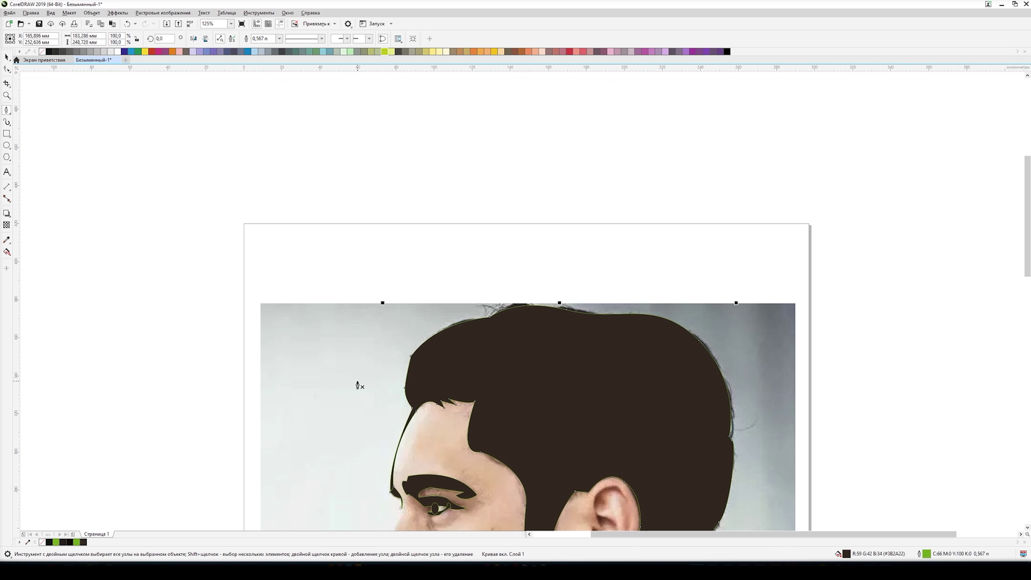
# - Trace the inner edge of the ear-fold shadow from the lower ear around the upper folds to the point above the lobe
pyautogui.scroll(-2, 358, 385)
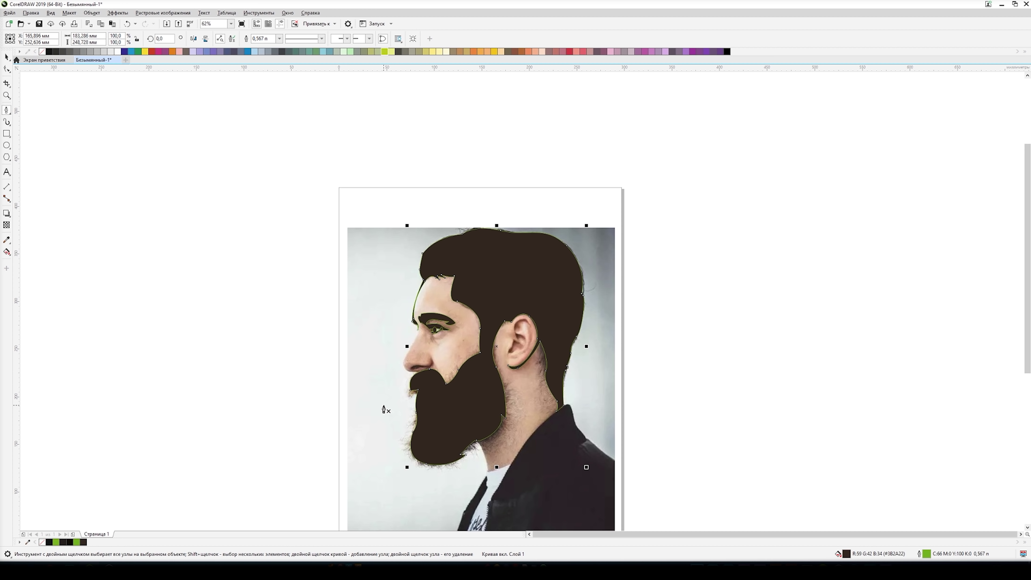
pyautogui.scroll(6, 396, 317)
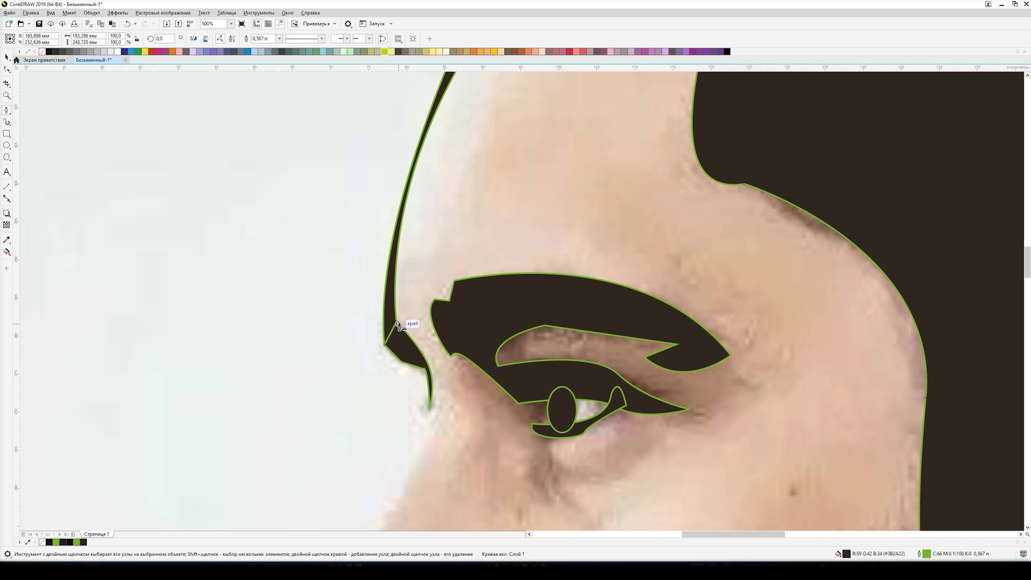
pyautogui.scroll(-4, 398, 325)
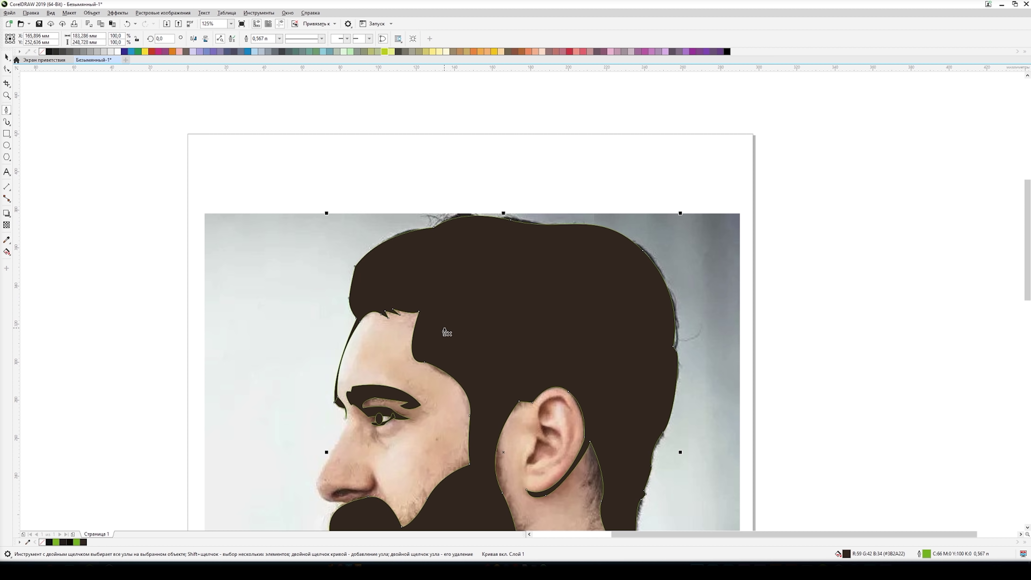
pyautogui.scroll(4, 528, 427)
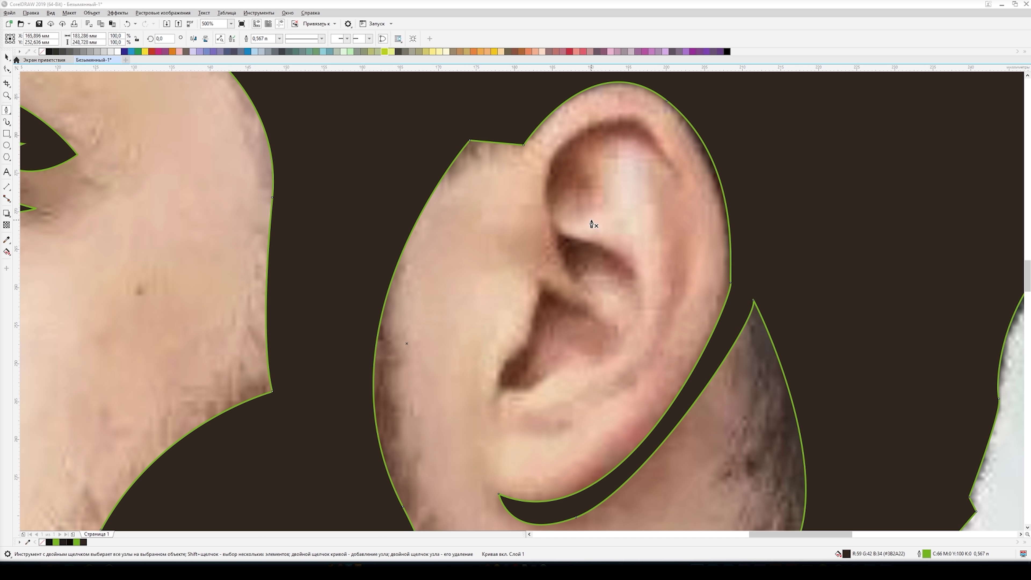
pyautogui.click(586, 416)
pyautogui.click(685, 221)
pyautogui.click(635, 148)
pyautogui.click(597, 154)
pyautogui.click(595, 184)
pyautogui.click(567, 200)
pyautogui.click(557, 214)
pyautogui.click(560, 235)
pyautogui.click(593, 243)
pyautogui.click(635, 268)
pyautogui.click(636, 330)
pyautogui.click(588, 361)
pyautogui.click(529, 394)
# - Trace the opposite edge of the ear-fold shadow around the upper rim back to its start, closing the shape
pyautogui.click(568, 355)
pyautogui.click(591, 354)
pyautogui.moveTo(596, 251); pyautogui.dragTo(496, 203)
pyautogui.moveTo(601, 266); pyautogui.dragTo(585, 260)
pyautogui.click(553, 240)
pyautogui.moveTo(617, 121); pyautogui.dragTo(718, 119)
pyautogui.moveTo(674, 161); pyautogui.dragTo(680, 199)
pyautogui.moveTo(689, 279); pyautogui.dragTo(674, 317)
pyautogui.moveTo(585, 415); pyautogui.dragTo(622, 408)
# - Draw a closed curved shape over the dark ear-canal shadow, meeting the tip of the ear-fold shape
pyautogui.click(540, 386)
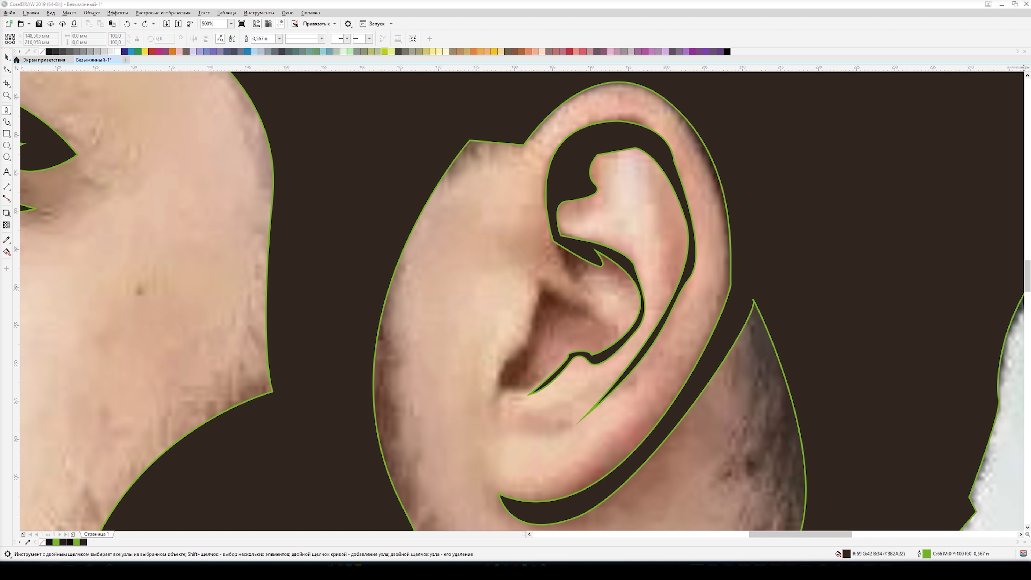
pyautogui.moveTo(553, 326); pyautogui.dragTo(590, 300)
pyautogui.click(544, 286)
pyautogui.moveTo(525, 345); pyautogui.dragTo(518, 349)
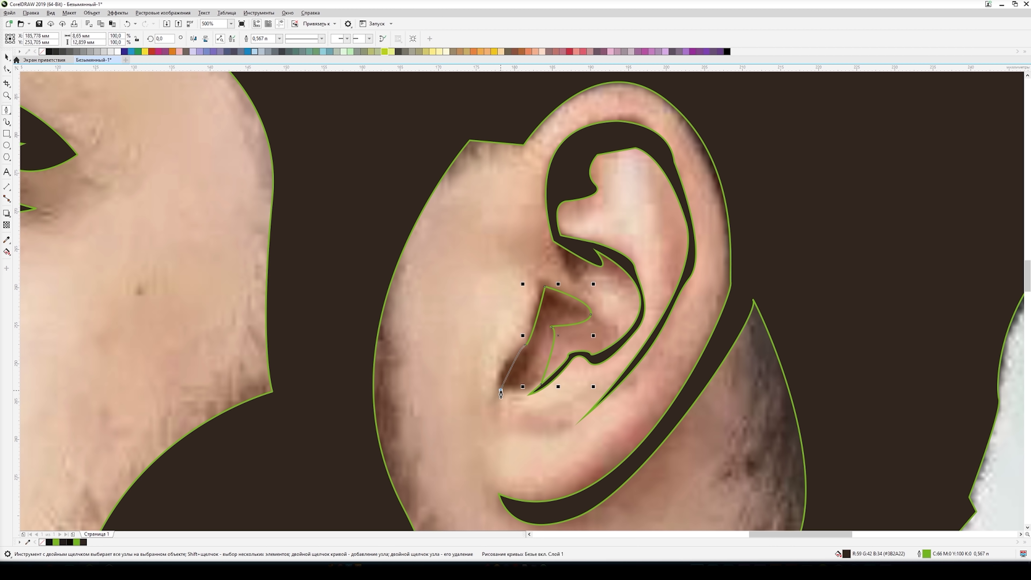
pyautogui.moveTo(500, 389); pyautogui.dragTo(505, 395)
pyautogui.click(529, 394)
pyautogui.click(540, 384)
pyautogui.press('Escape')
# - Turn snapping off and select the ear-canal shadow shape
pyautogui.scroll(1, 529, 372)
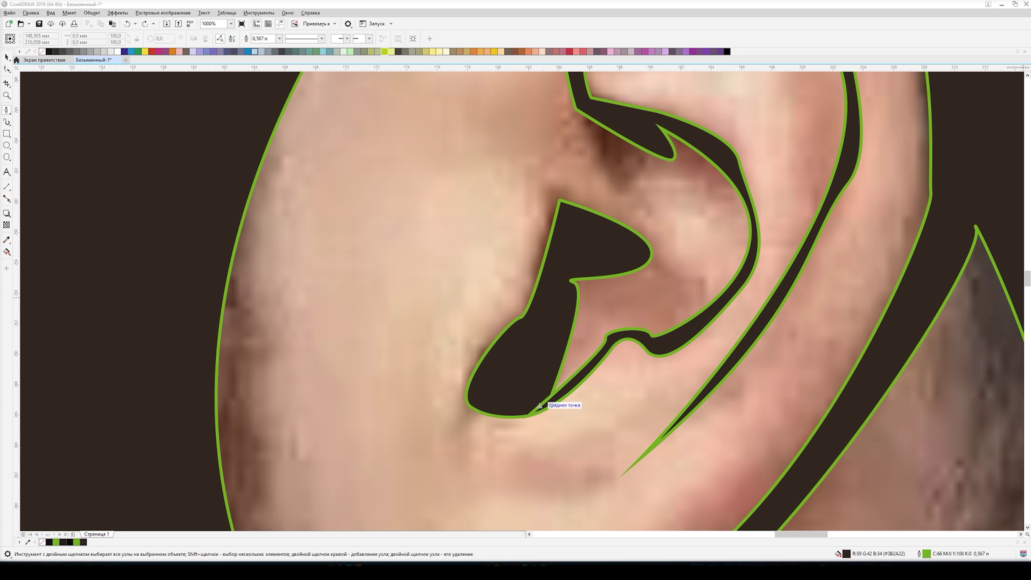
pyautogui.click(6, 69)
pyautogui.click(525, 366)
pyautogui.click(295, 24)
pyautogui.press('space')
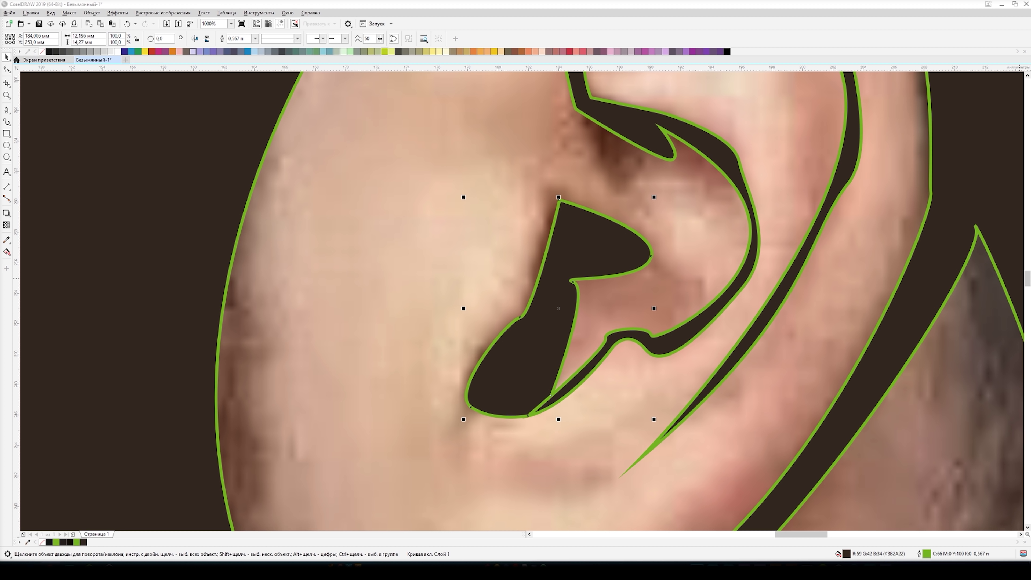
# - Try to combine the ear-canal shadow with the ear-fold shape
pyautogui.keyDown('shift'); pyautogui.click(754, 252); pyautogui.keyUp('shift')
pyautogui.hotkey('ctrl', 'l')
pyautogui.press('space')
pyautogui.click(328, 39)
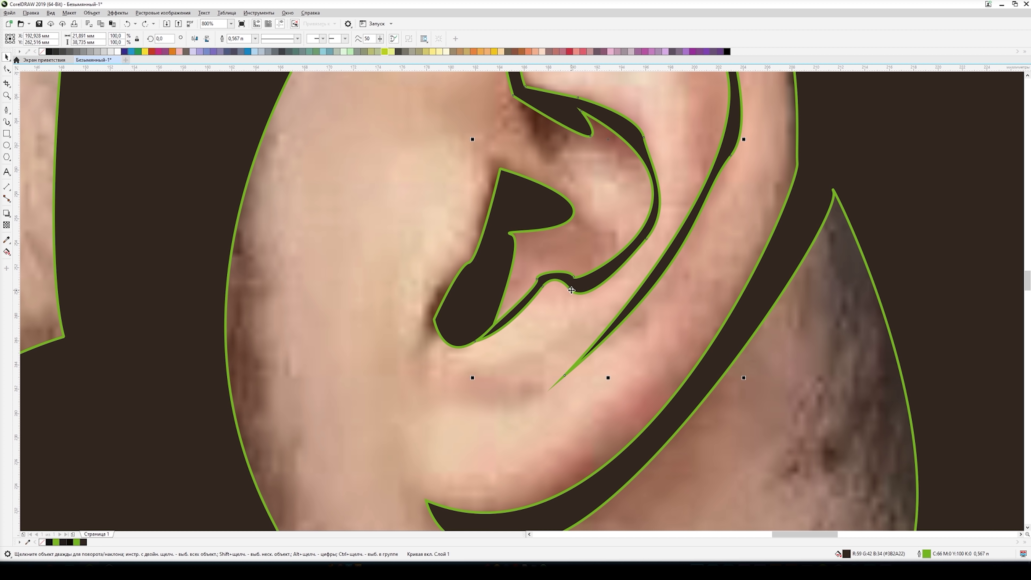
# - Weld the ear-fold and ear-canal shadow shapes into one object
pyautogui.scroll(-1, 571, 291)
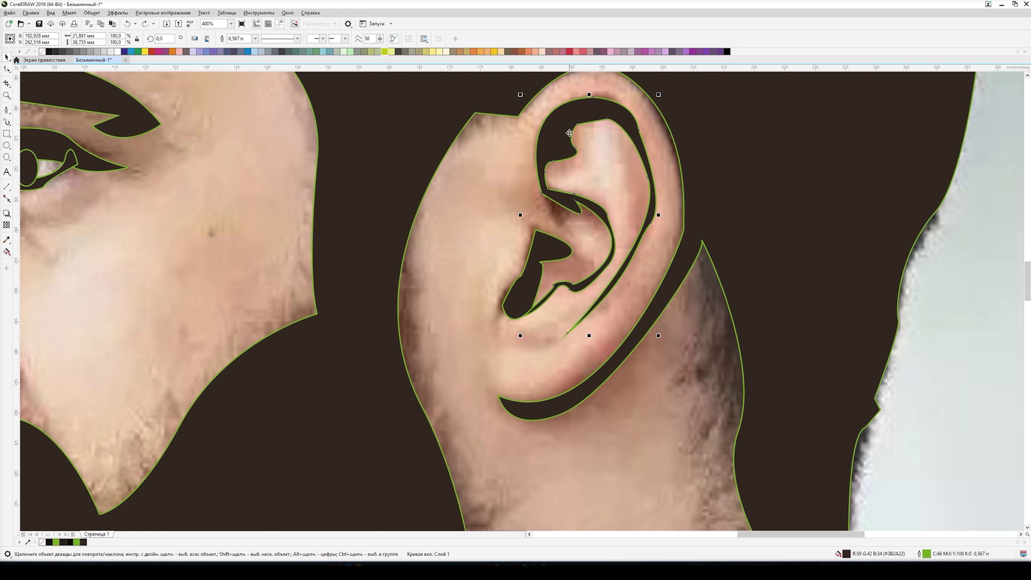
pyautogui.scroll(2, 543, 300)
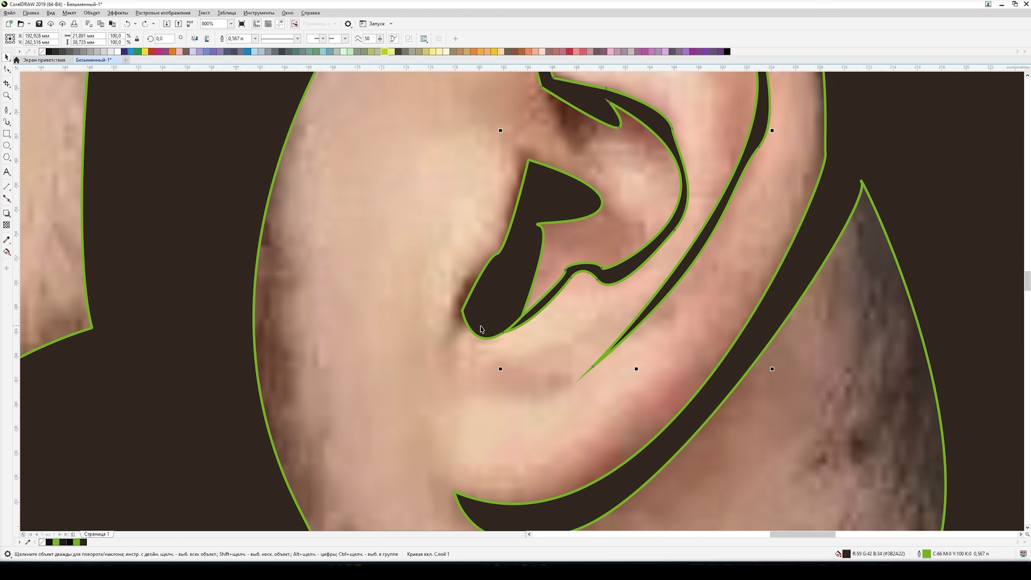
pyautogui.keyDown('shift'); pyautogui.click(521, 262); pyautogui.keyUp('shift')
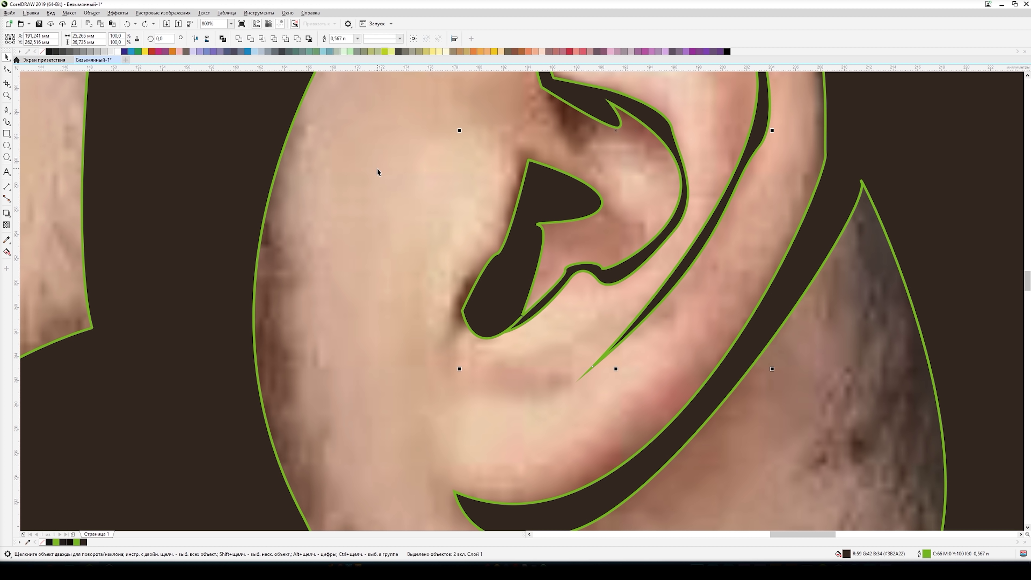
pyautogui.click(92, 12)
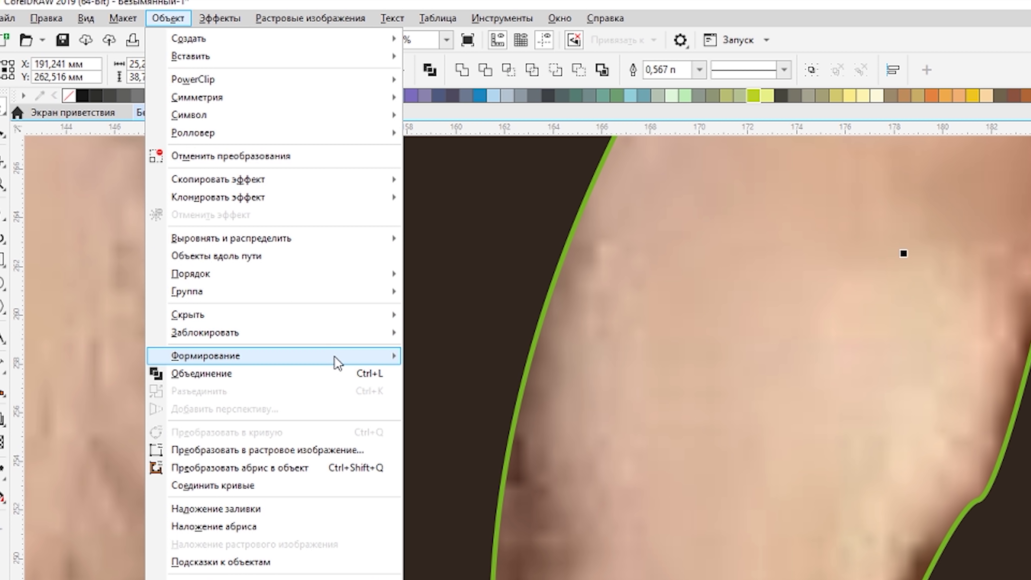
pyautogui.moveTo(339, 360)
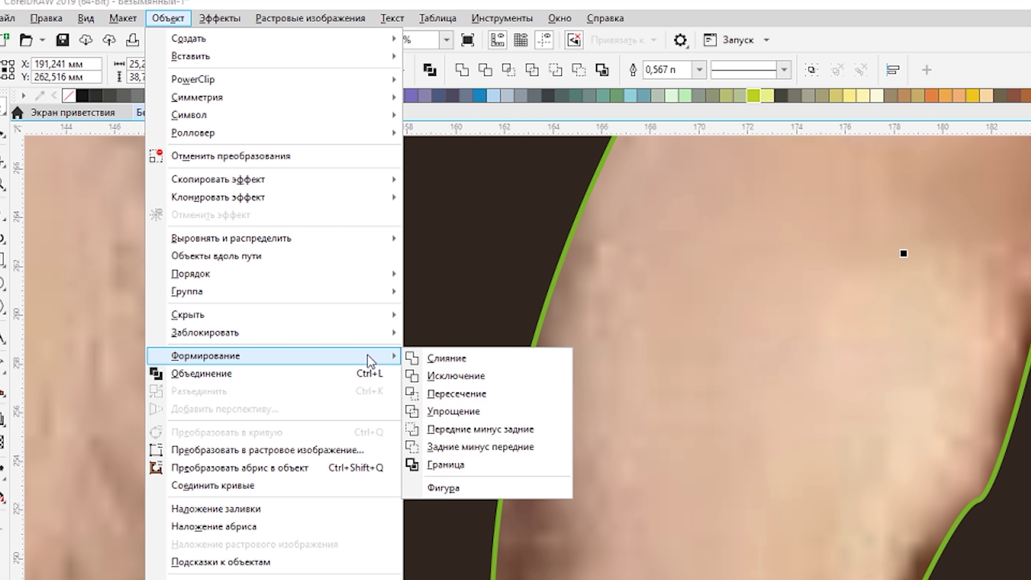
pyautogui.click(431, 357)
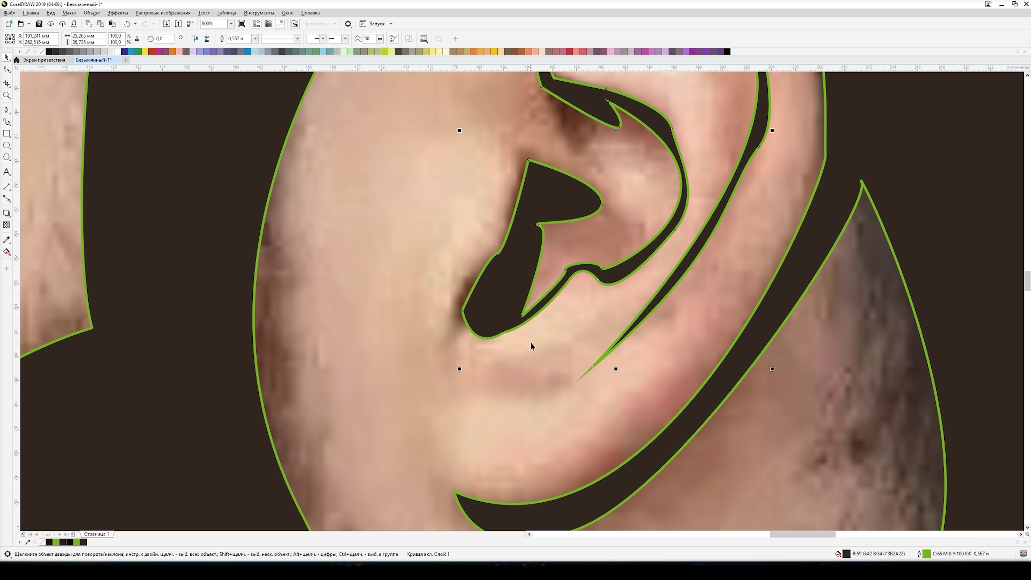
pyautogui.click(531, 345)
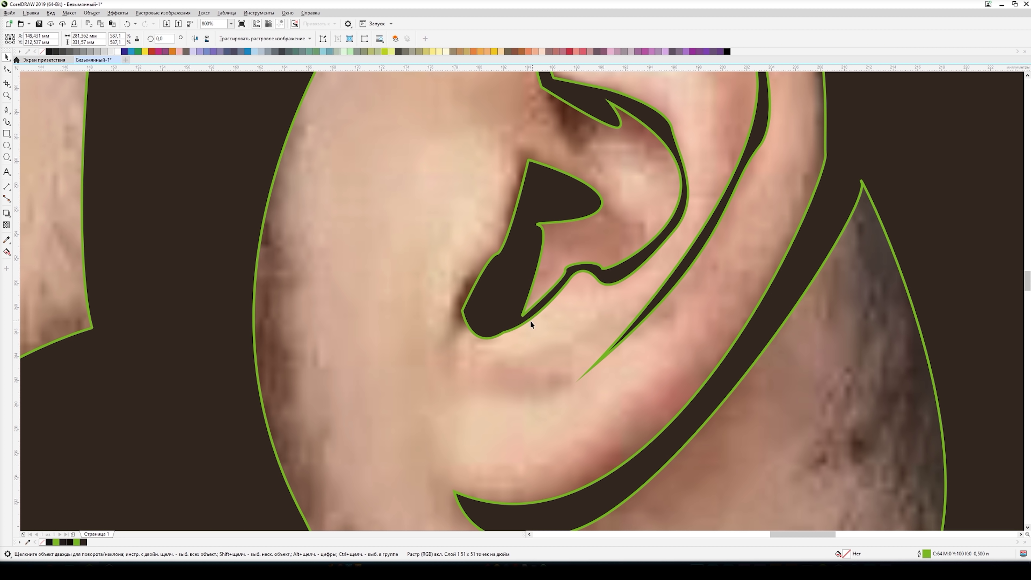
# - Draw two small pointed hair tufts along the beard's upper edge on the cheek with the Pen tool
pyautogui.scroll(-3, 714, 288)
pyautogui.scroll(2, 723, 264)
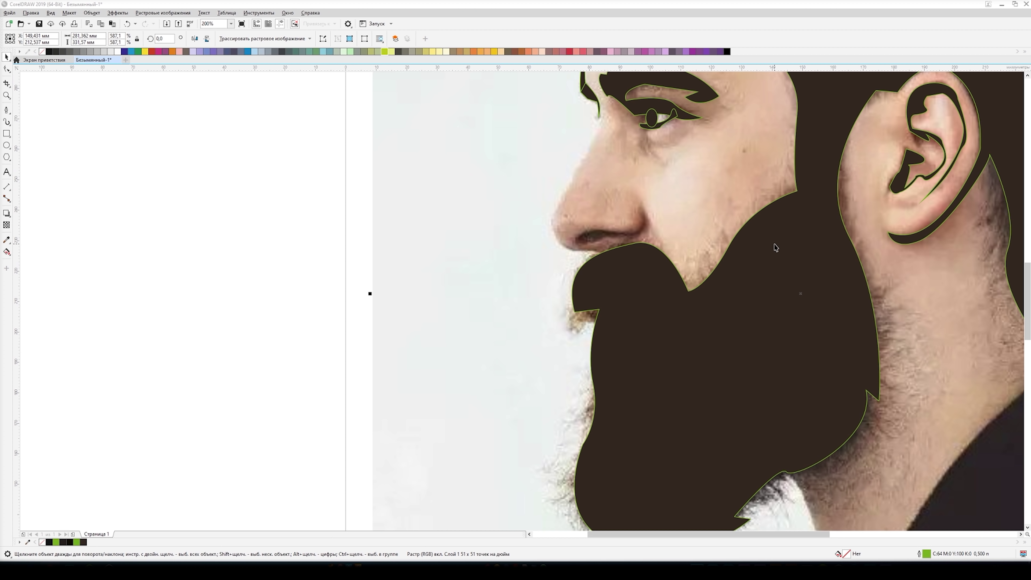
pyautogui.scroll(1, 765, 243)
pyautogui.press('F5')
pyautogui.scroll(-1, 417, 219)
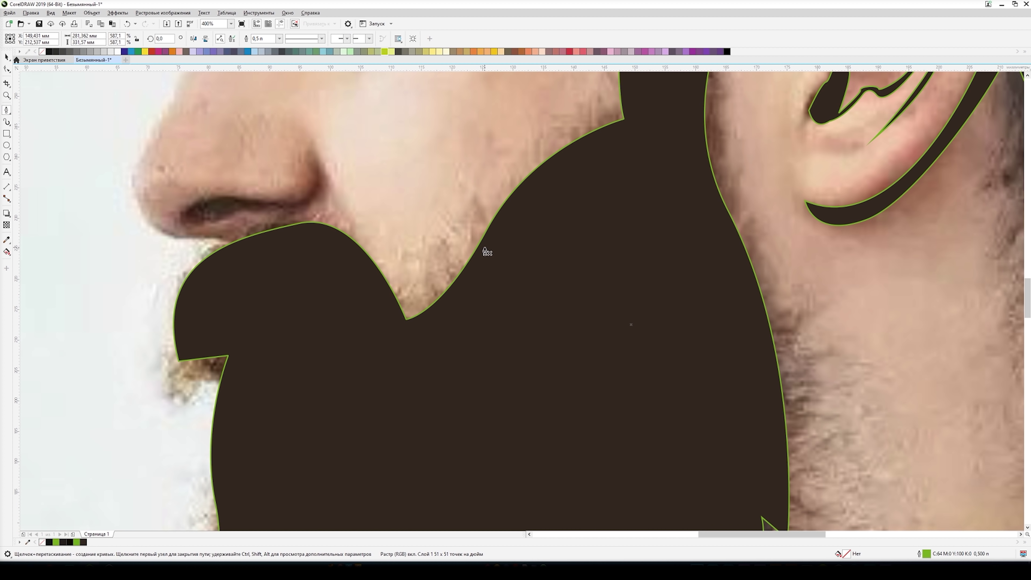
pyautogui.click(475, 256)
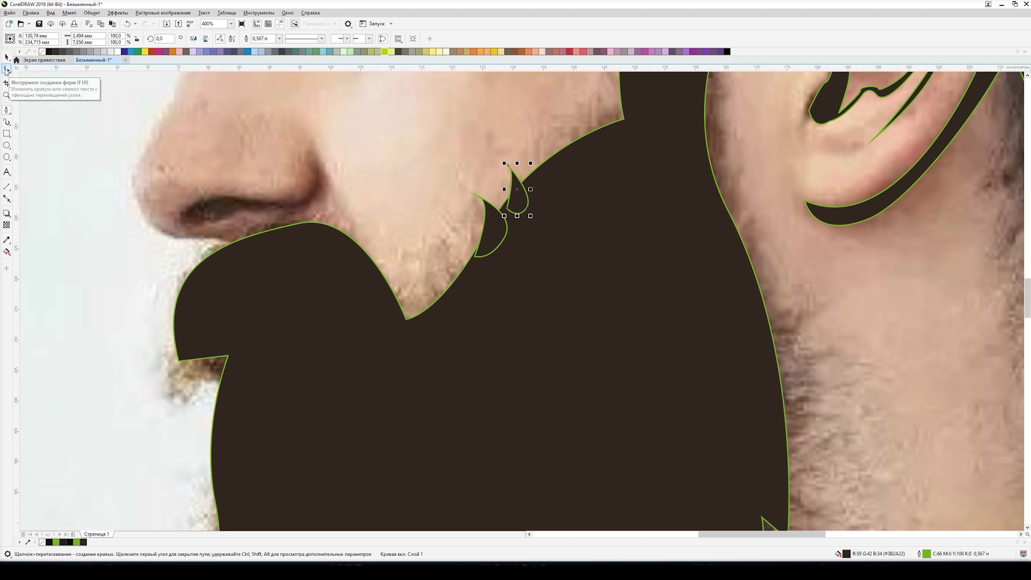
# - Weld the two cheek tufts to the main hair-and-beard shape
pyautogui.click(6, 69)
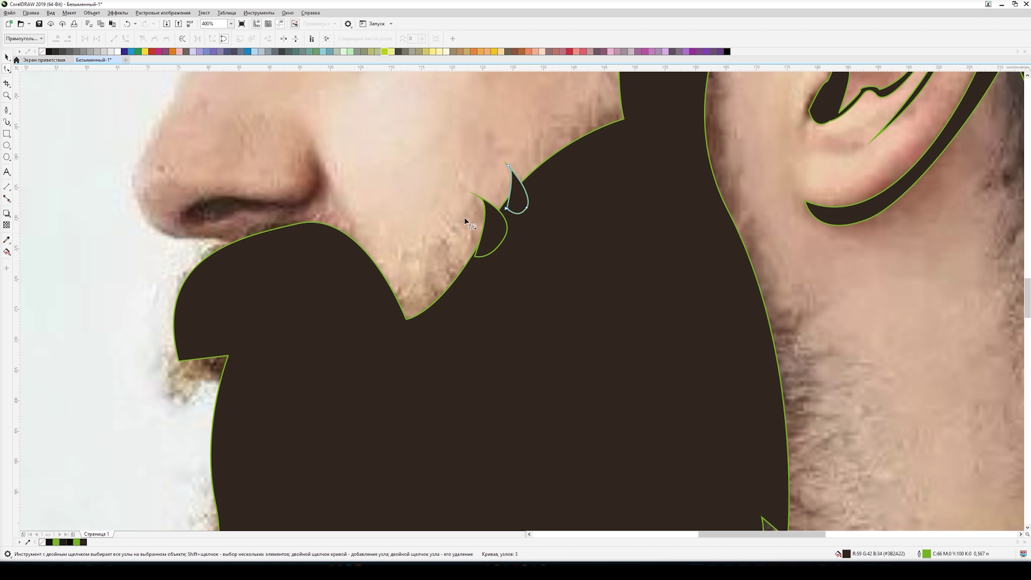
pyautogui.keyDown('shift'); pyautogui.click(495, 230); pyautogui.keyUp('shift')
pyautogui.keyDown('shift'); pyautogui.click(534, 247); pyautogui.keyUp('shift')
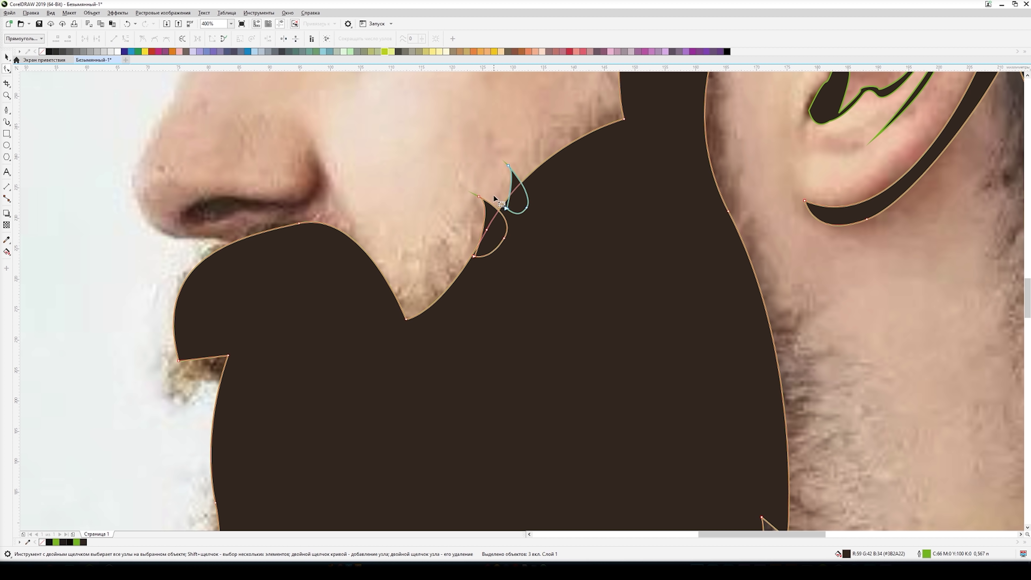
pyautogui.click(93, 13)
pyautogui.moveTo(181, 181)
pyautogui.click(230, 184)
pyautogui.press('space')
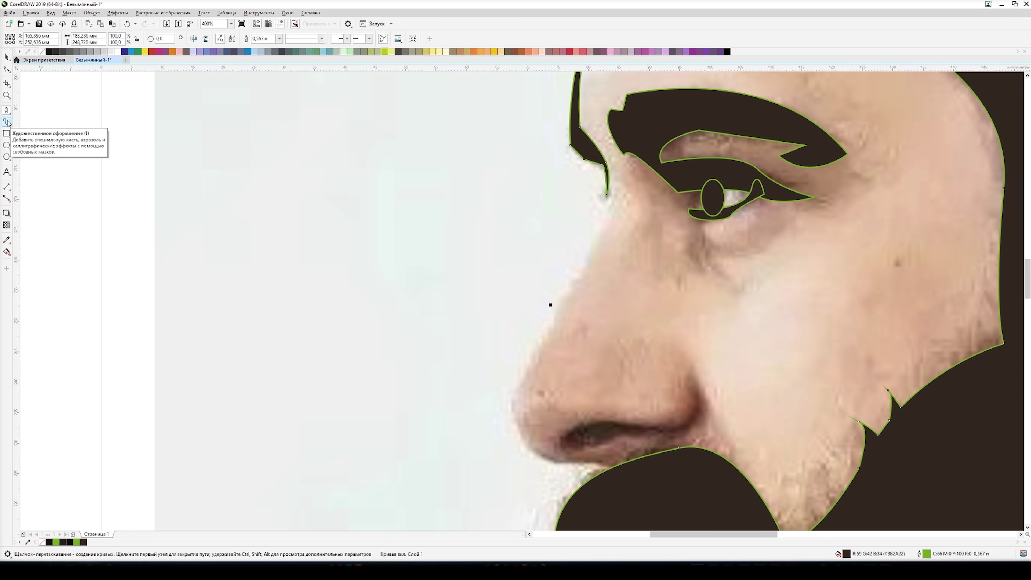
# - Draw a thin closed outline shape along the nose profile from the brow to the mustache
pyautogui.click(604, 164)
pyautogui.click(589, 240)
pyautogui.moveTo(514, 400); pyautogui.dragTo(520, 446)
pyautogui.click(622, 472)
pyautogui.moveTo(518, 411); pyautogui.dragTo(608, 154)
pyautogui.click(603, 164)
# - Weld the nose outline to the main hair-and-beard shape
pyautogui.press('F10')
pyautogui.keyDown('shift'); pyautogui.click(584, 149); pyautogui.keyUp('shift')
pyautogui.click(92, 12)
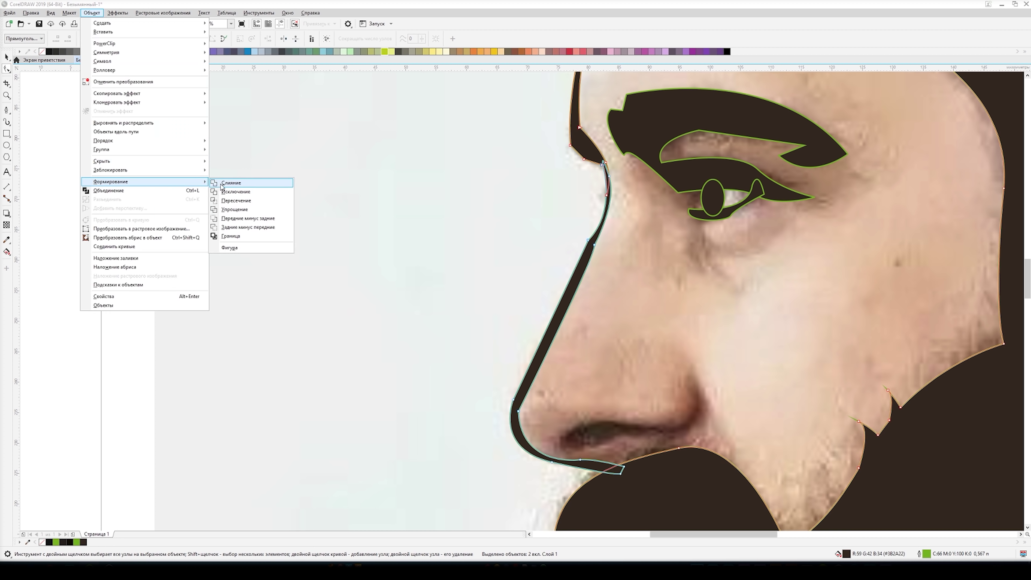
pyautogui.click(216, 185)
pyautogui.press('space')
# - Draw a closed curved shape over the nostril and the shadow along the nose wing
pyautogui.click(305, 295)
pyautogui.scroll(1, 421, 279)
pyautogui.press('F5')
pyautogui.click(502, 257)
pyautogui.moveTo(396, 317); pyautogui.dragTo(430, 385)
pyautogui.keyDown('alt'); pyautogui.click(396, 316); pyautogui.keyUp('alt')
pyautogui.moveTo(663, 271); pyautogui.dragTo(679, 263)
pyautogui.keyDown('alt'); pyautogui.click(663, 271); pyautogui.keyUp('alt')
pyautogui.keyDown('alt'); pyautogui.click(664, 178); pyautogui.keyUp('alt')
pyautogui.moveTo(664, 179); pyautogui.dragTo(661, 132)
pyautogui.click(644, 156)
pyautogui.moveTo(654, 208); pyautogui.dragTo(666, 246)
pyautogui.moveTo(595, 269); pyautogui.dragTo(548, 276)
pyautogui.click(502, 256)
# - Draw two small jagged tuft shapes along the lower edge of the mustache
pyautogui.scroll(-3, 493, 242)
pyautogui.scroll(3, 479, 289)
pyautogui.click(489, 235)
pyautogui.click(473, 268)
pyautogui.moveTo(526, 230); pyautogui.dragTo(531, 212)
pyautogui.click(490, 235)
pyautogui.click(485, 173)
pyautogui.click(505, 195)
pyautogui.click(547, 229)
pyautogui.click(535, 252)
pyautogui.click(578, 242)
pyautogui.click(485, 173)
# - Weld the mustache tufts to the main hair-and-beard shape
pyautogui.press('F10')
pyautogui.keyDown('shift'); pyautogui.click(496, 212); pyautogui.keyUp('shift')
pyautogui.keyDown('shift'); pyautogui.click(481, 262); pyautogui.keyUp('shift')
pyautogui.click(92, 13)
pyautogui.moveTo(118, 182)
pyautogui.click(229, 183)
# - Draw a pointed hair tuft on the beard's rear edge over the neck
pyautogui.scroll(-2, 648, 238)
pyautogui.scroll(-2, 603, 291)
pyautogui.scroll(2, 778, 276)
pyautogui.click(643, 216)
pyautogui.moveTo(716, 322); pyautogui.dragTo(735, 325)
pyautogui.moveTo(629, 285); pyautogui.dragTo(624, 259)
pyautogui.click(643, 215)
# - Weld the rear tuft to the main hair-and-beard shape
pyautogui.press('F10')
pyautogui.keyDown('shift'); pyautogui.click(532, 277); pyautogui.keyUp('shift')
pyautogui.click(92, 13)
pyautogui.moveTo(191, 184)
pyautogui.click(229, 183)
pyautogui.scroll(-1, 656, 217)
pyautogui.scroll(1, 644, 401)
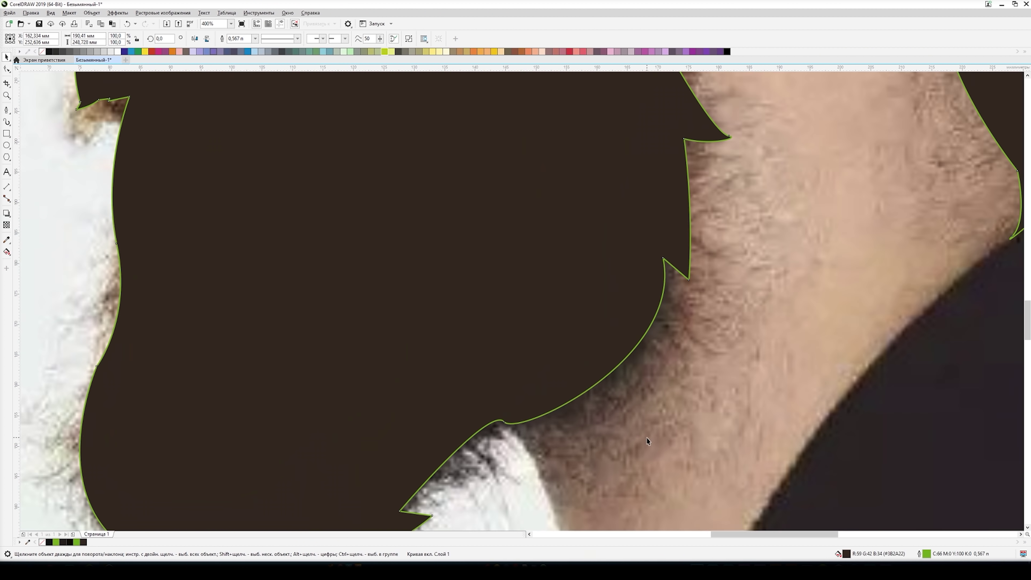
# - Draw a narrow closed band tracing the throat, the shirt neckline and the jacket collar's edge up to the nape
pyautogui.scroll(-2, 645, 401)
pyautogui.scroll(1, 753, 288)
pyautogui.scroll(-1, 752, 288)
pyautogui.scroll(1, 638, 514)
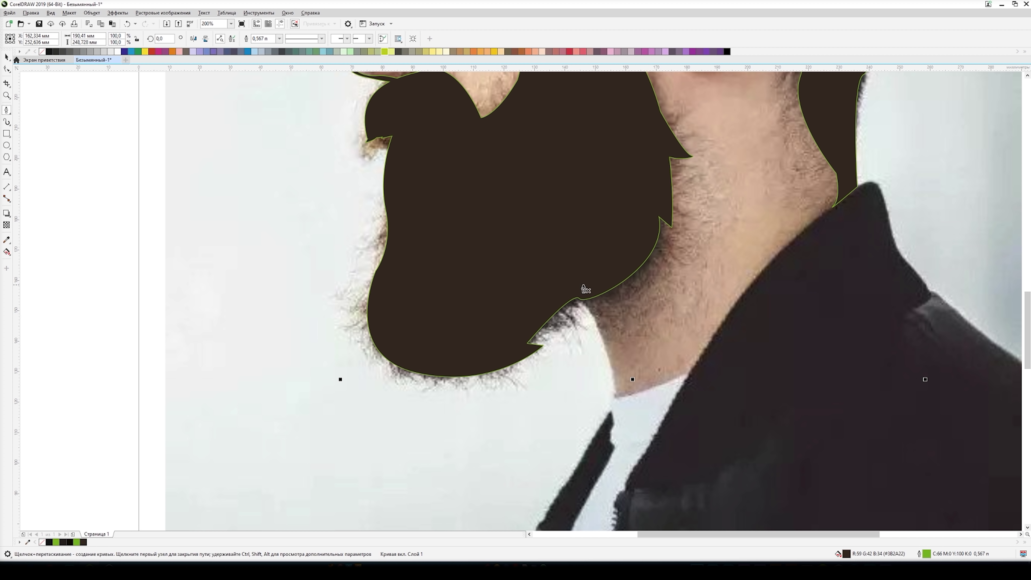
pyautogui.moveTo(584, 290); pyautogui.dragTo(596, 278)
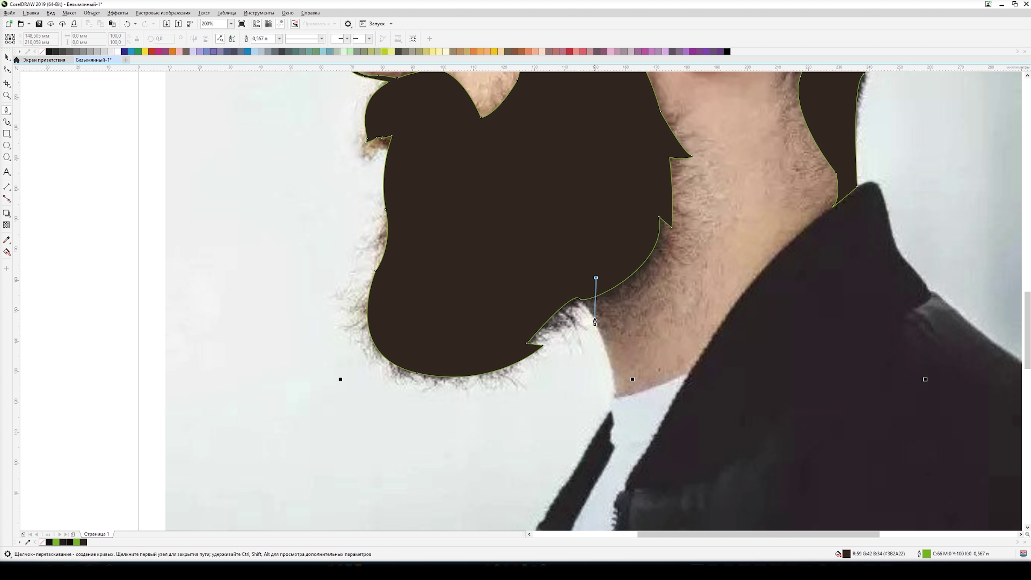
pyautogui.moveTo(621, 397); pyautogui.dragTo(631, 383)
pyautogui.click(687, 374)
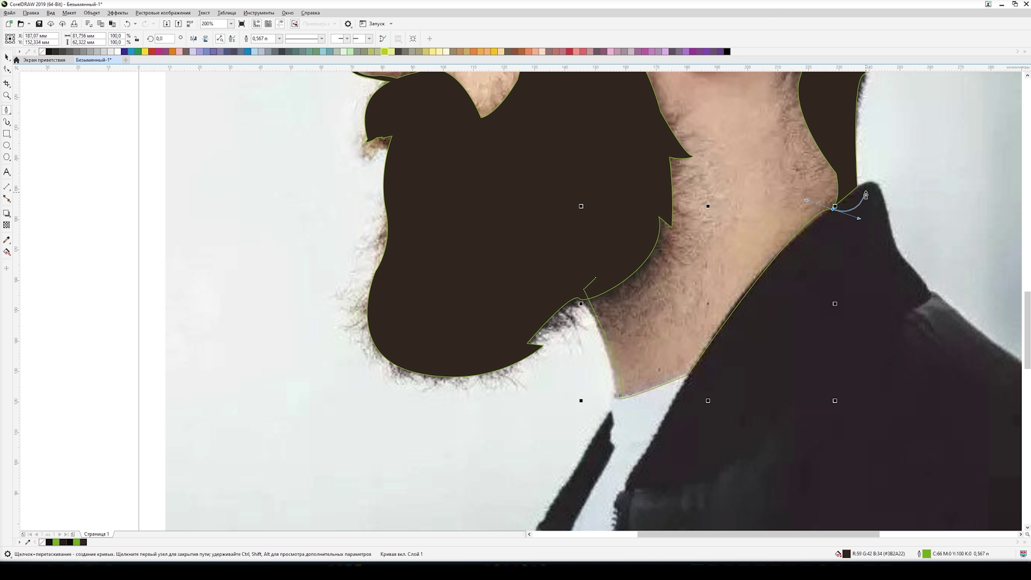
pyautogui.moveTo(872, 181); pyautogui.dragTo(894, 235)
pyautogui.scroll(-2, 879, 248)
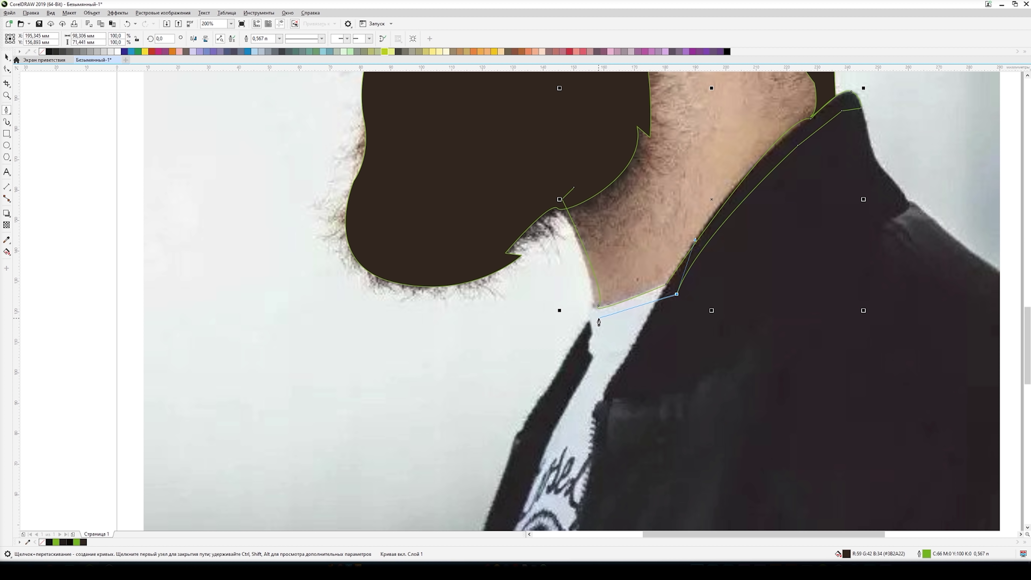
pyautogui.click(599, 318)
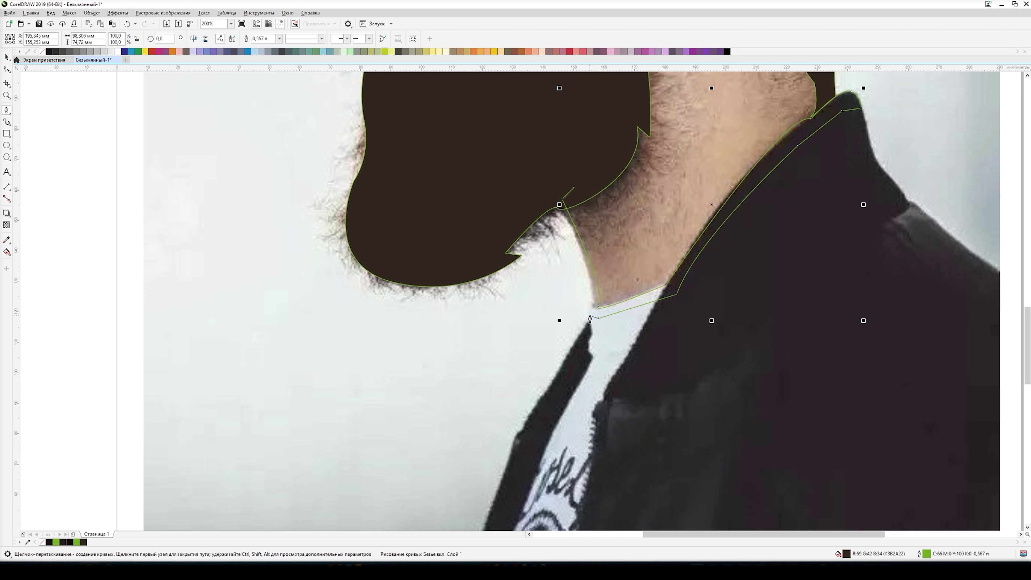
pyautogui.moveTo(559, 198); pyautogui.dragTo(541, 151)
# - Weld the neck-and-collar band to the main hair-and-beard shape
pyautogui.click(469, 198)
pyautogui.click(6, 69)
pyautogui.click(467, 199)
pyautogui.keyDown('shift'); pyautogui.click(666, 291); pyautogui.keyUp('shift')
pyautogui.click(92, 13)
pyautogui.moveTo(195, 181)
pyautogui.click(229, 183)
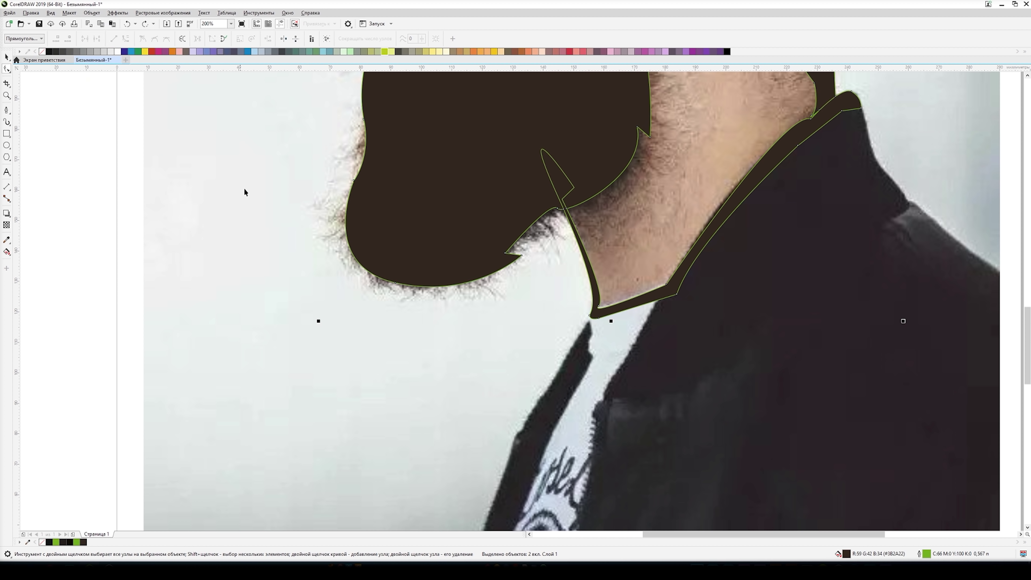
pyautogui.scroll(-1, 546, 318)
pyautogui.scroll(1, 586, 240)
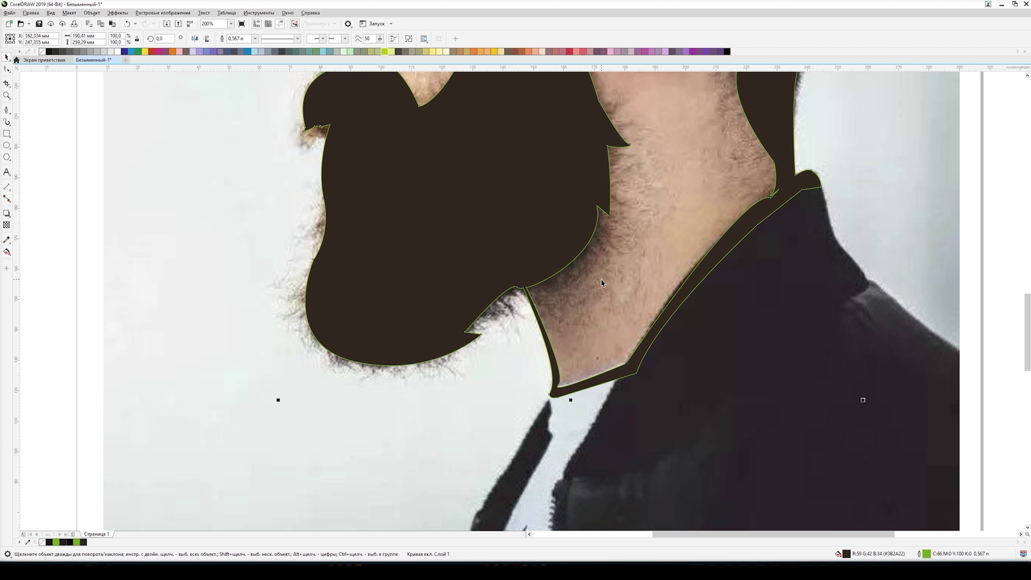
# - Draw a small curved sliver about 3.2 mm wide just below the lower eyelid
pyautogui.scroll(-3, 600, 280)
pyautogui.scroll(4, 521, 192)
pyautogui.scroll(2, 520, 192)
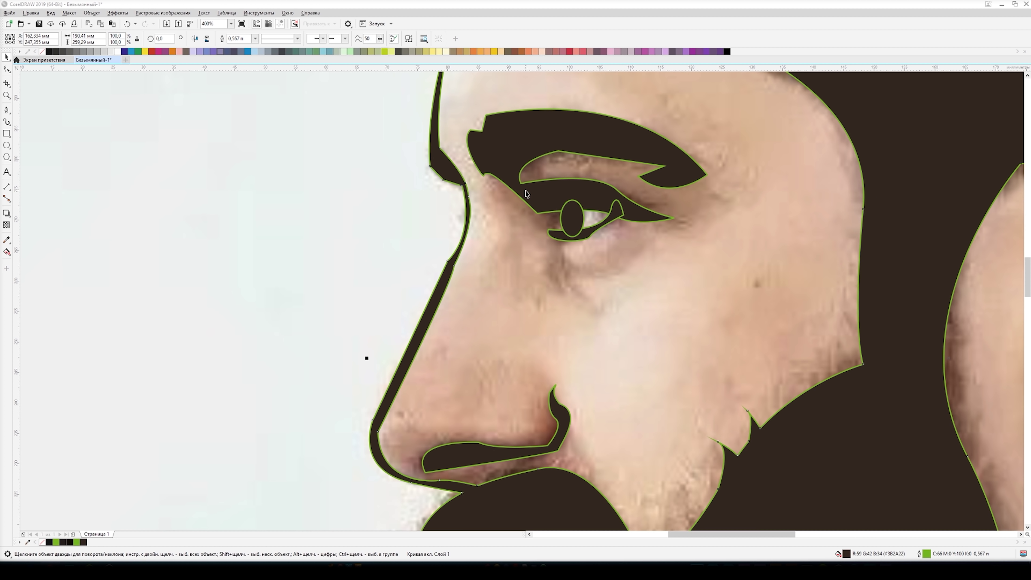
pyautogui.scroll(2, 526, 192)
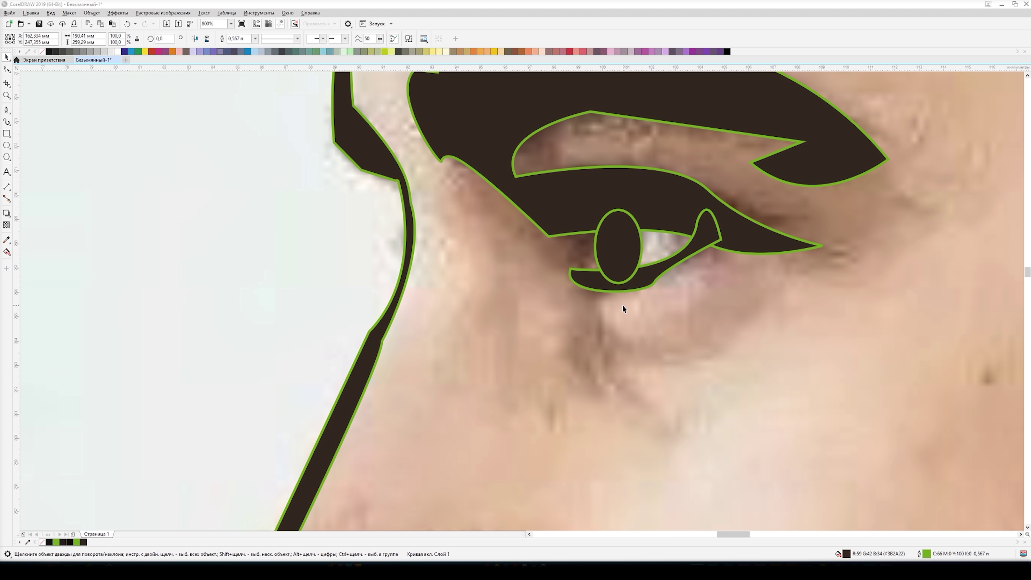
pyautogui.scroll(1, 623, 305)
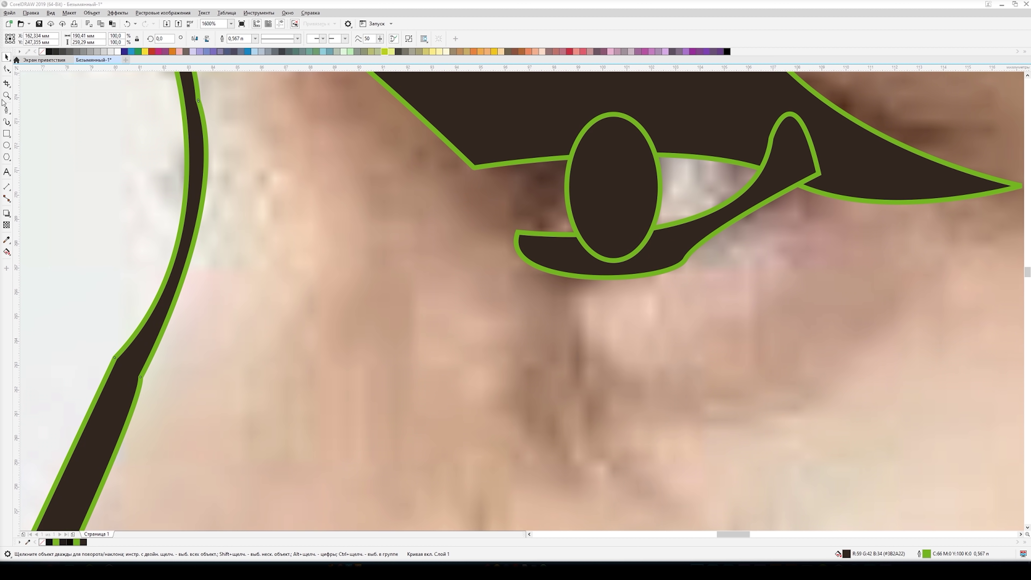
pyautogui.click(7, 110)
pyautogui.click(571, 262)
pyautogui.moveTo(647, 278); pyautogui.dragTo(673, 272)
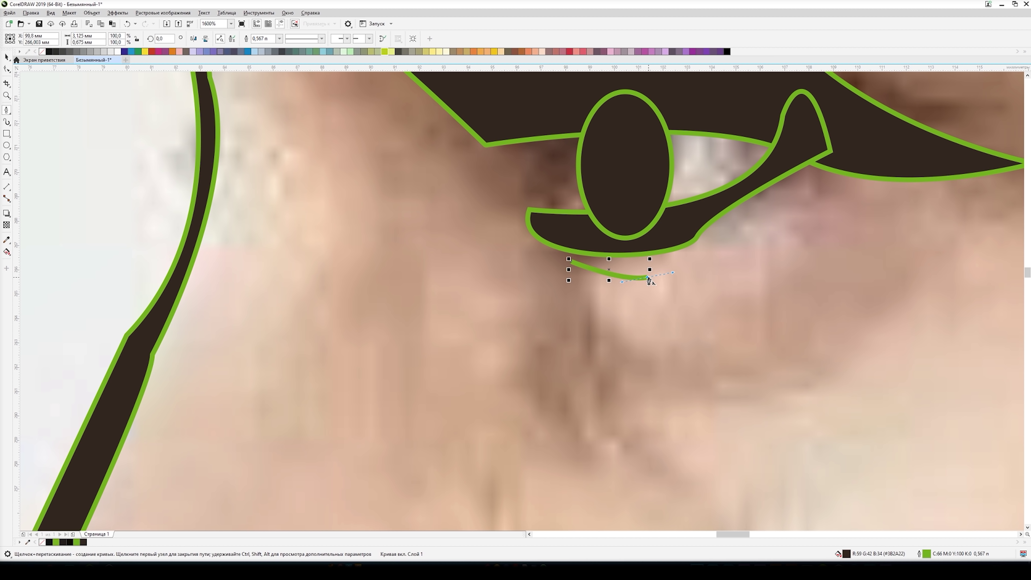
pyautogui.scroll(-1, 692, 304)
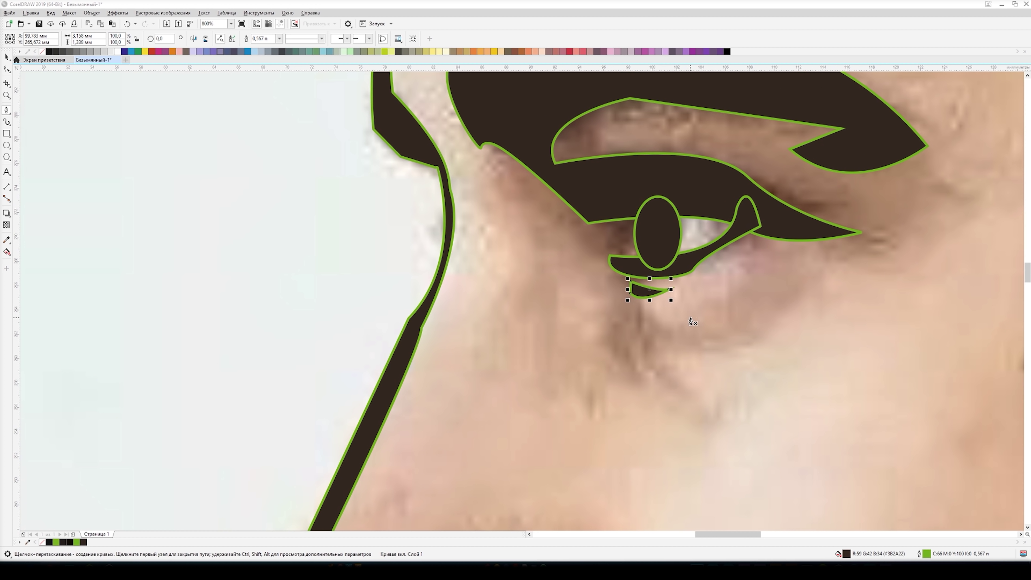
pyautogui.scroll(1, 694, 219)
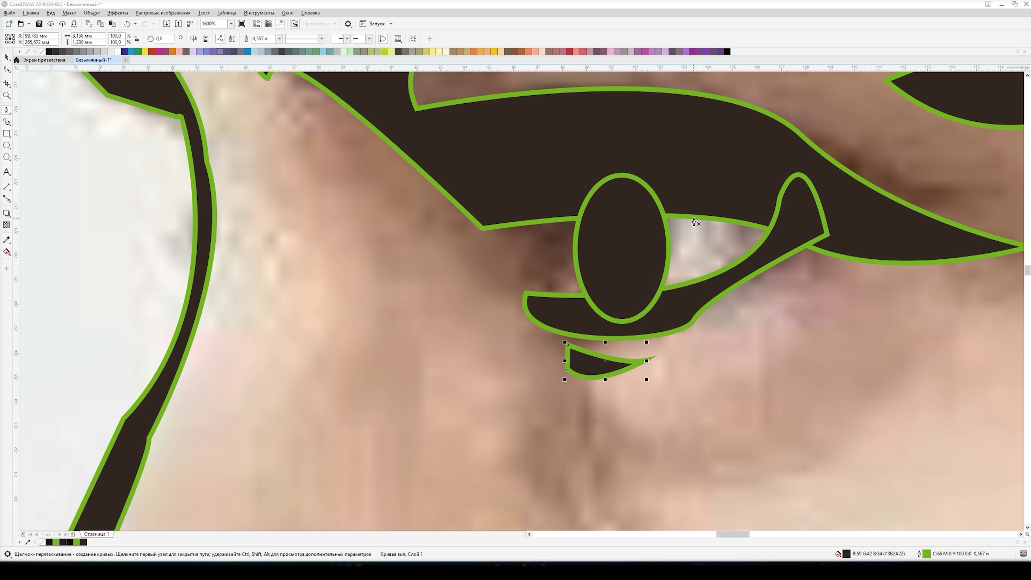
# - Weld the brow and upper-lid shape, the pupil ellipse and the lower-lid shape into one object
pyautogui.click(6, 68)
pyautogui.click(521, 153)
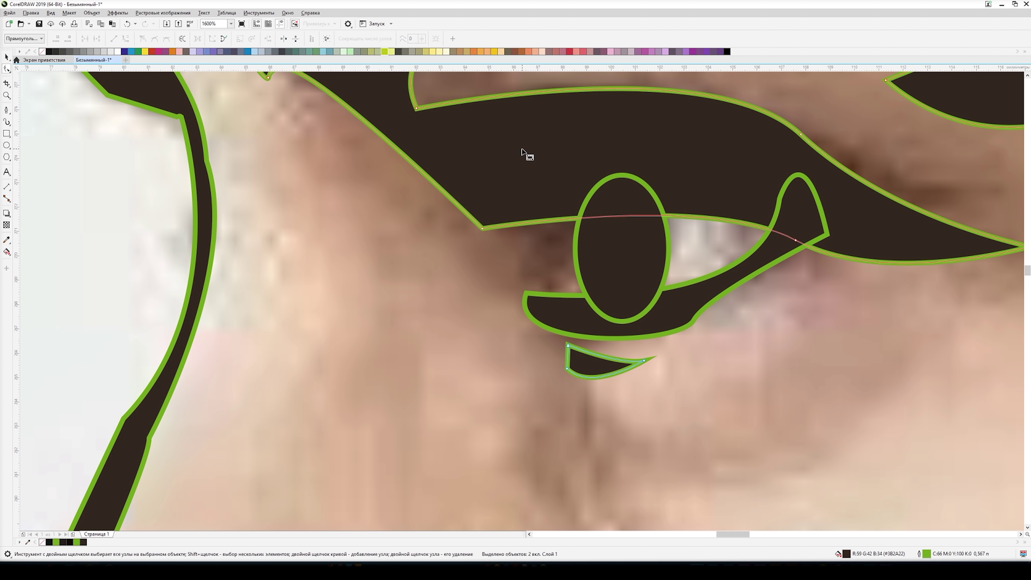
pyautogui.keyDown('shift'); pyautogui.click(558, 404); pyautogui.keyUp('shift')
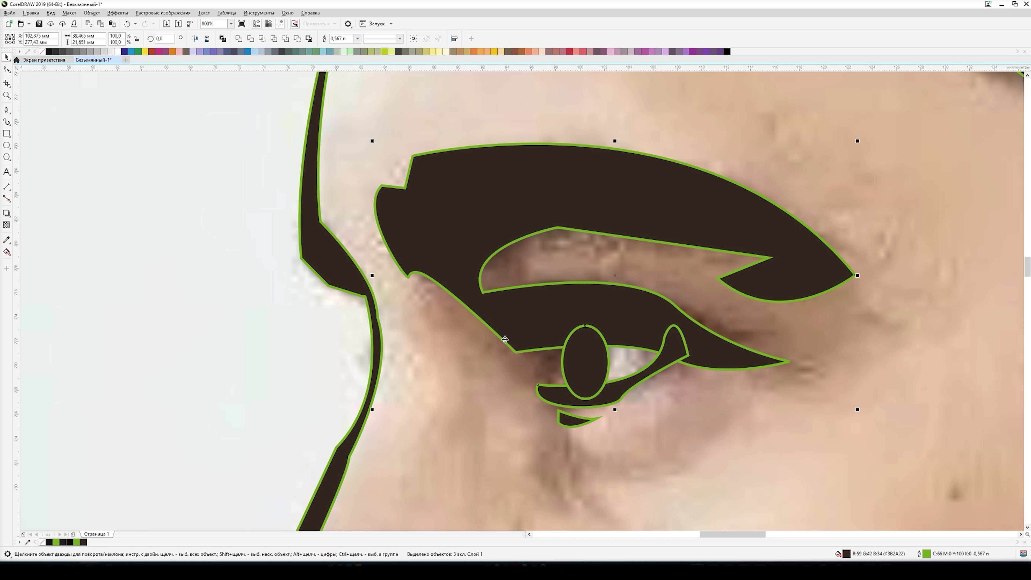
pyautogui.click(92, 12)
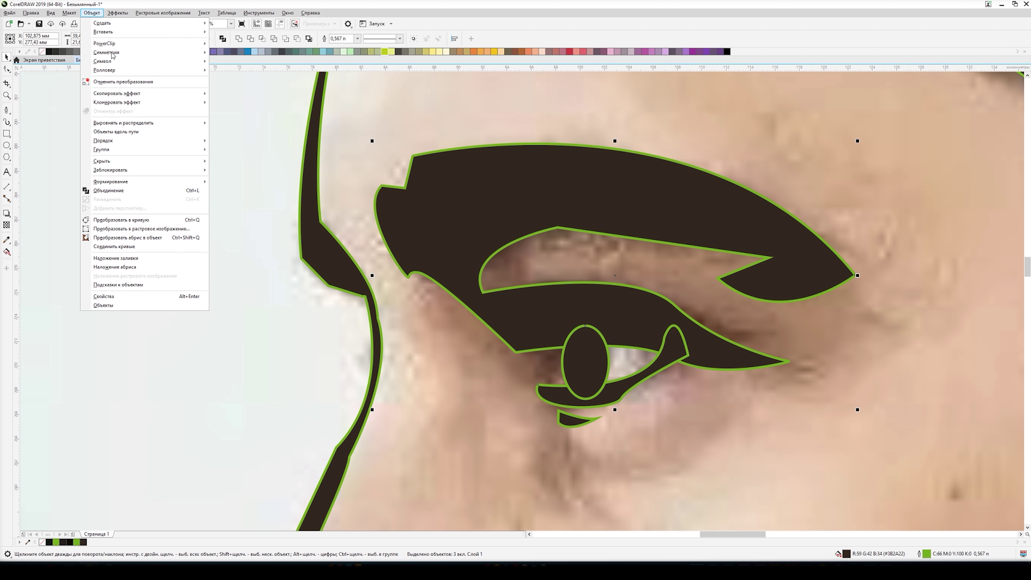
pyautogui.moveTo(182, 181)
pyautogui.click(230, 183)
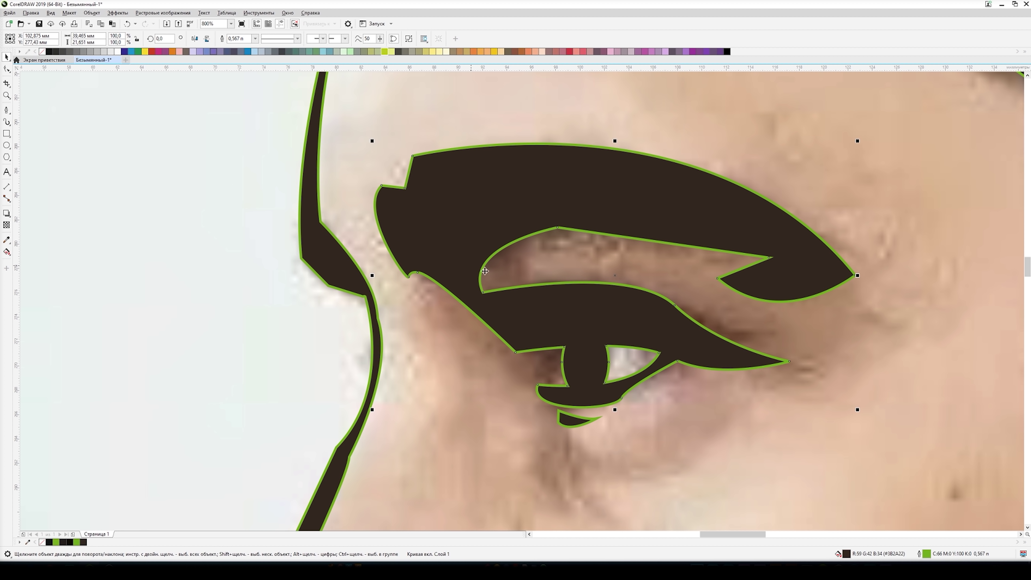
# - Reshape the welded eye object around the eyelid gap by moving its inner corner, the upper-lid curve and the brow tail's notch
pyautogui.press('F10')
pyautogui.moveTo(483, 292); pyautogui.dragTo(475, 297)
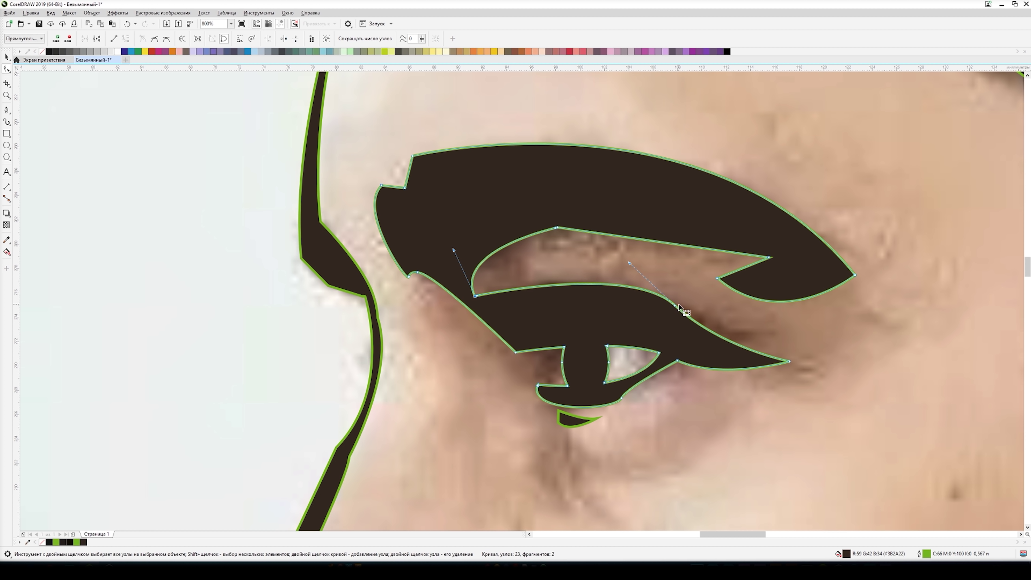
pyautogui.moveTo(667, 305); pyautogui.dragTo(663, 312)
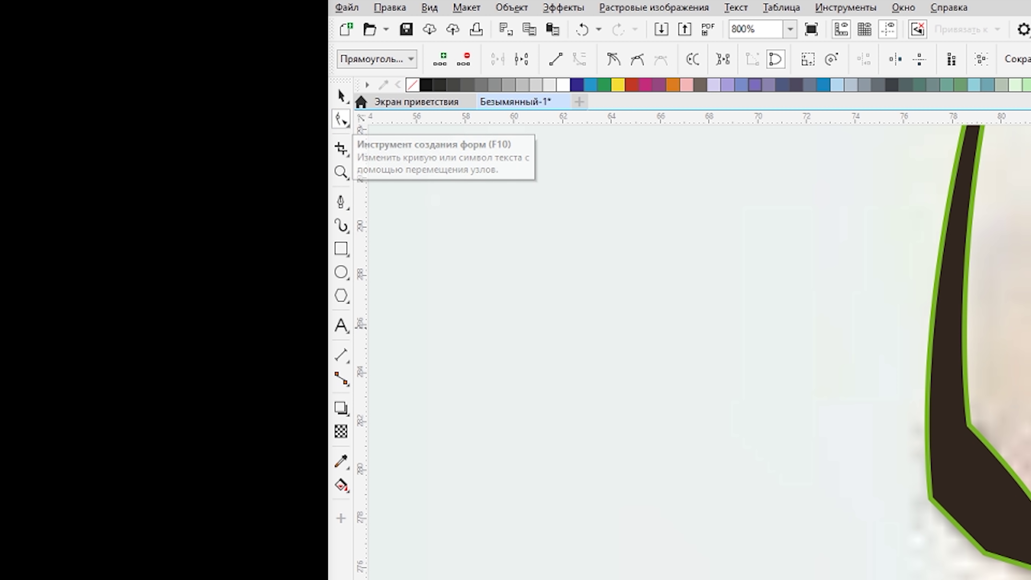
pyautogui.click(793, 263)
pyautogui.moveTo(825, 288); pyautogui.dragTo(828, 294)
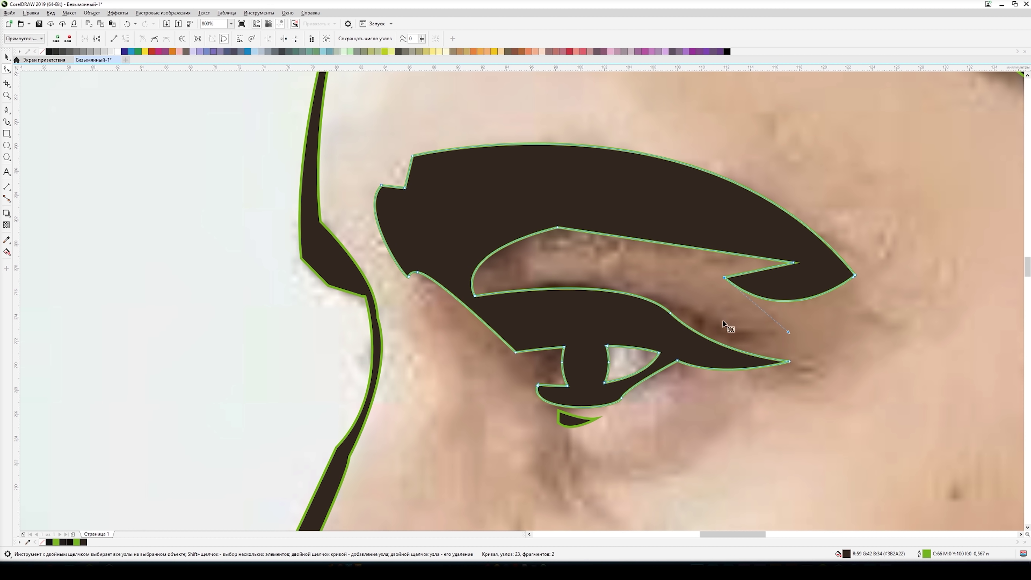
# - Narrow the pupil by moving its edge nodes, then shift the inner eye corner toward the pupil and readjust the eyelid gap's inner corner
pyautogui.moveTo(609, 363); pyautogui.dragTo(600, 361)
pyautogui.moveTo(608, 346); pyautogui.dragTo(596, 345)
pyautogui.moveTo(605, 383); pyautogui.dragTo(595, 382)
pyautogui.moveTo(599, 353); pyautogui.dragTo(603, 354)
pyautogui.moveTo(517, 353); pyautogui.dragTo(561, 348)
pyautogui.moveTo(475, 296); pyautogui.dragTo(489, 293)
pyautogui.moveTo(489, 292); pyautogui.dragTo(489, 293)
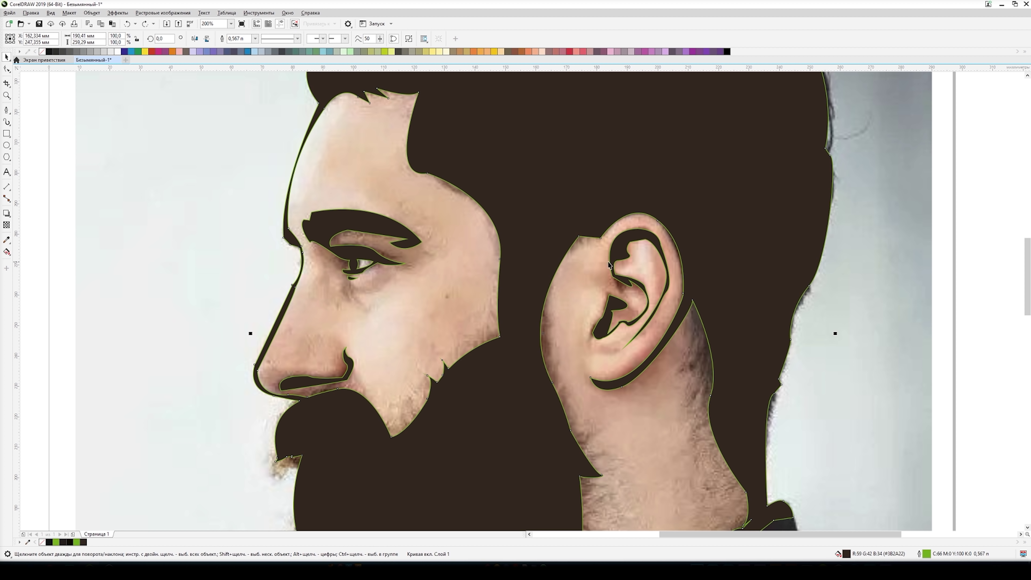
# - Set the outline to none on the brow-and-eye object and the main hair-and-beard silhouette, and select the sliver below the eye
pyautogui.scroll(-3, 530, 272)
pyautogui.scroll(3, 440, 259)
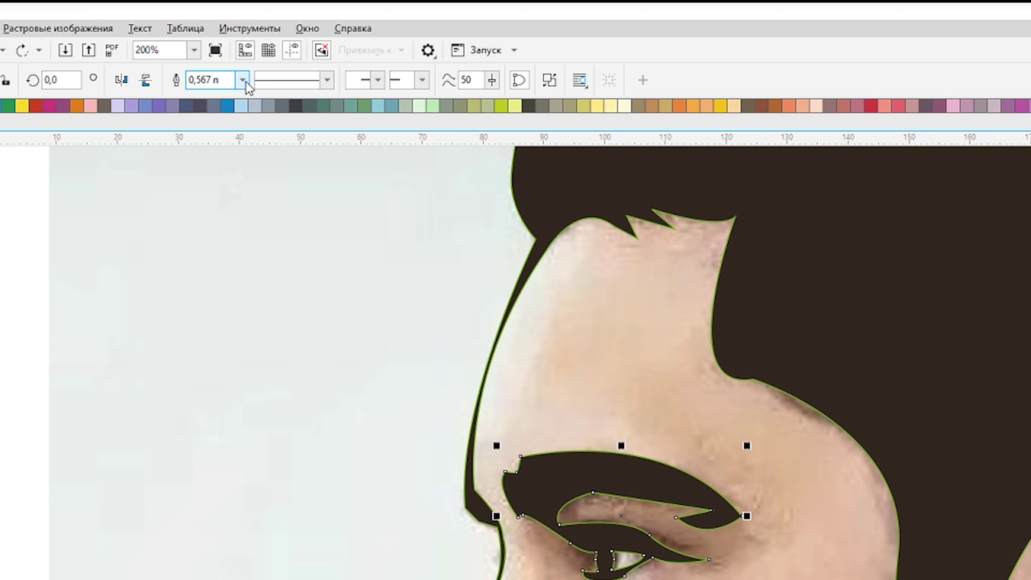
pyautogui.click(255, 38)
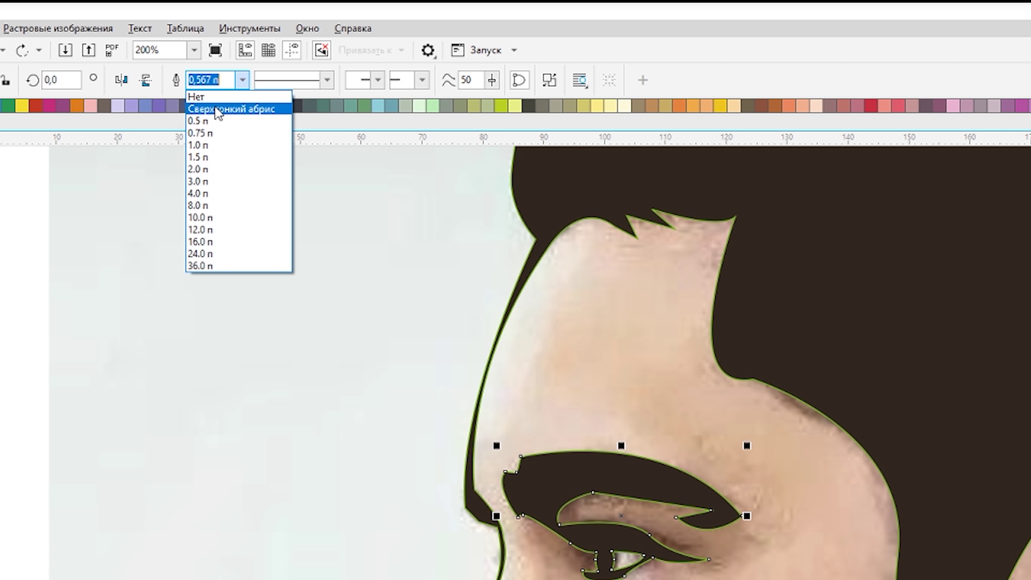
pyautogui.click(224, 98)
pyautogui.click(820, 319)
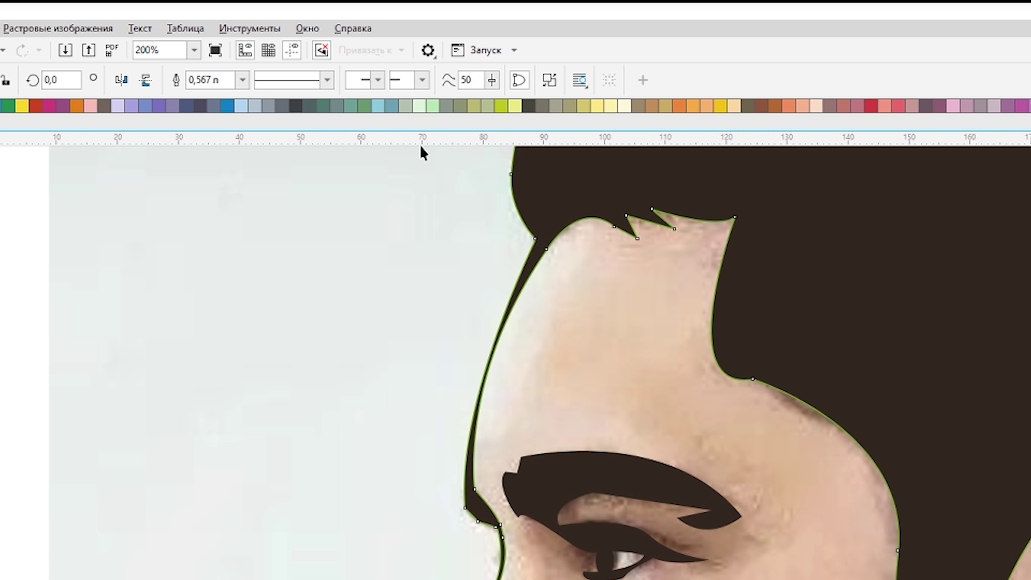
pyautogui.click(242, 80)
pyautogui.click(232, 98)
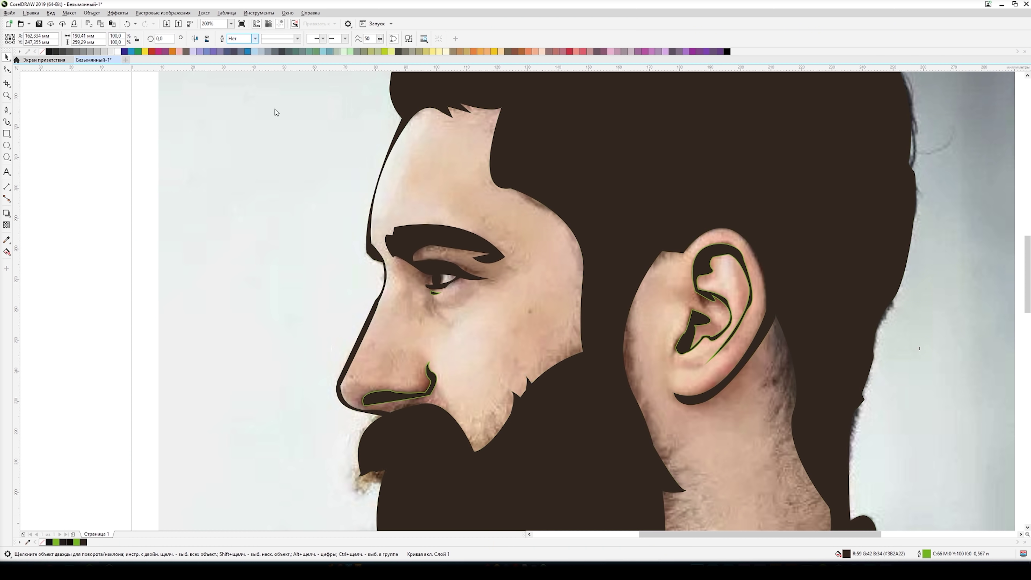
pyautogui.click(300, 195)
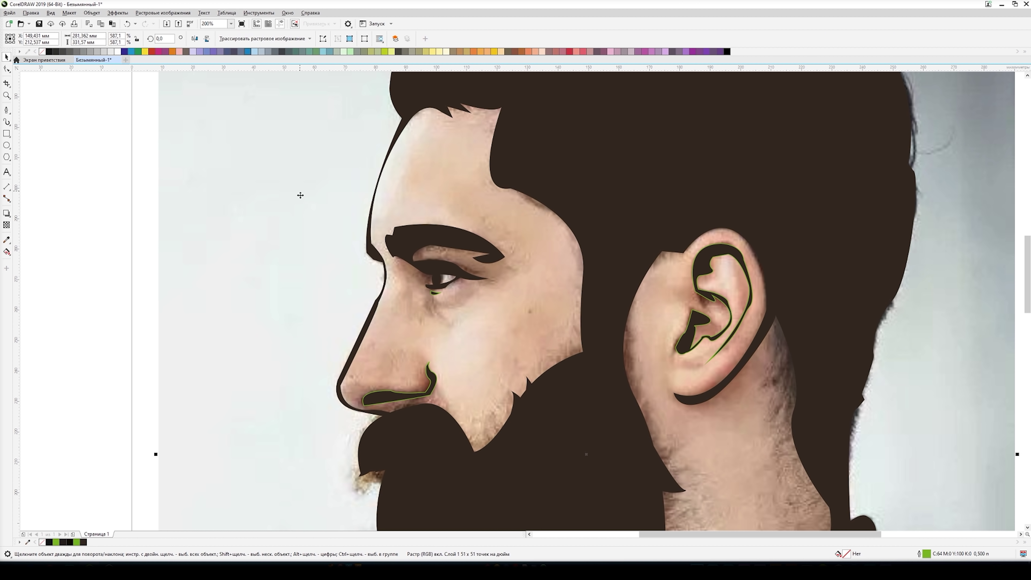
pyautogui.click(434, 295)
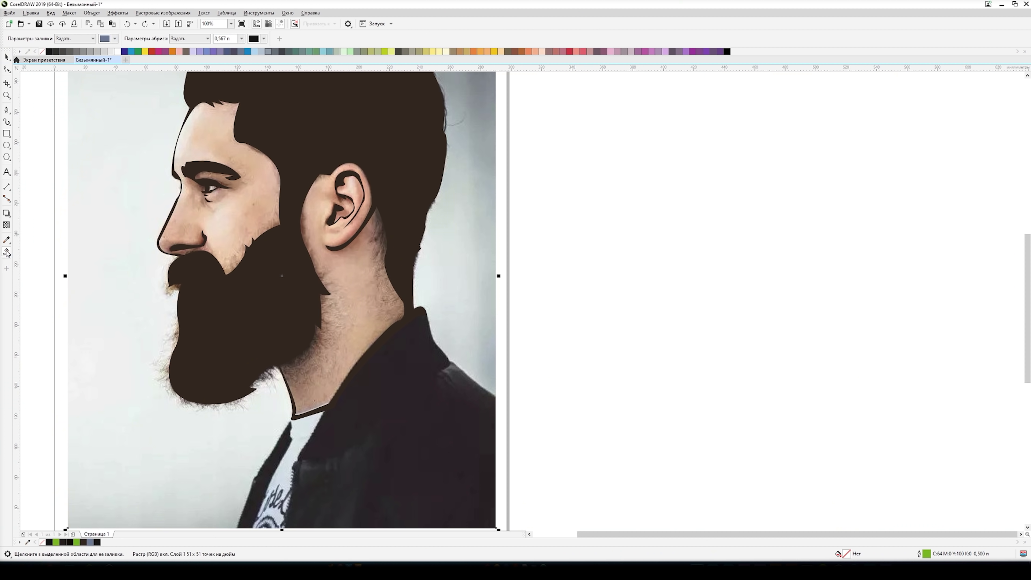
# - Use Smart Fill with skin colour C6 M26 Y25 K0 to fill the ear-and-neck area and the face
pyautogui.click(6, 253)
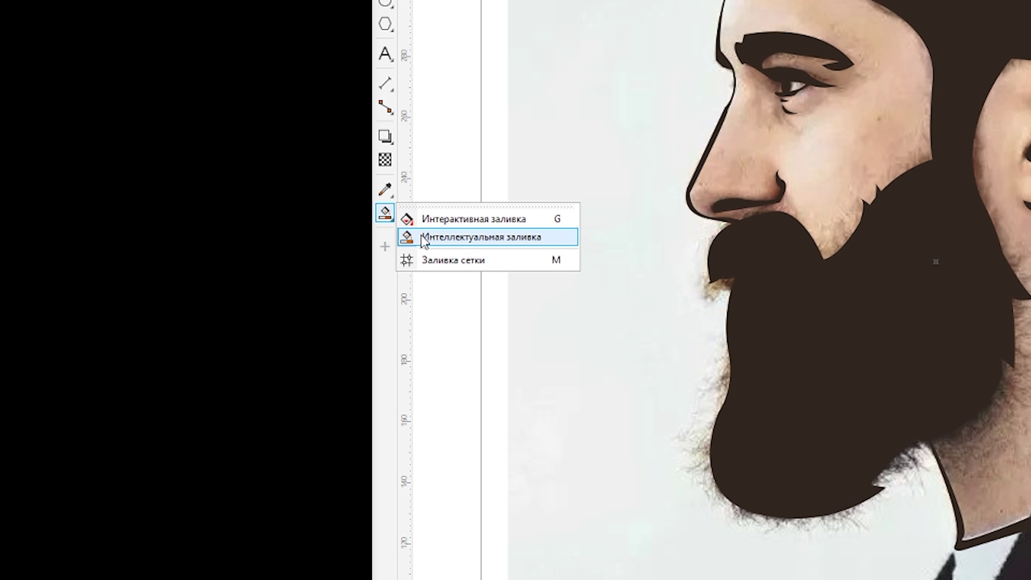
pyautogui.click(425, 238)
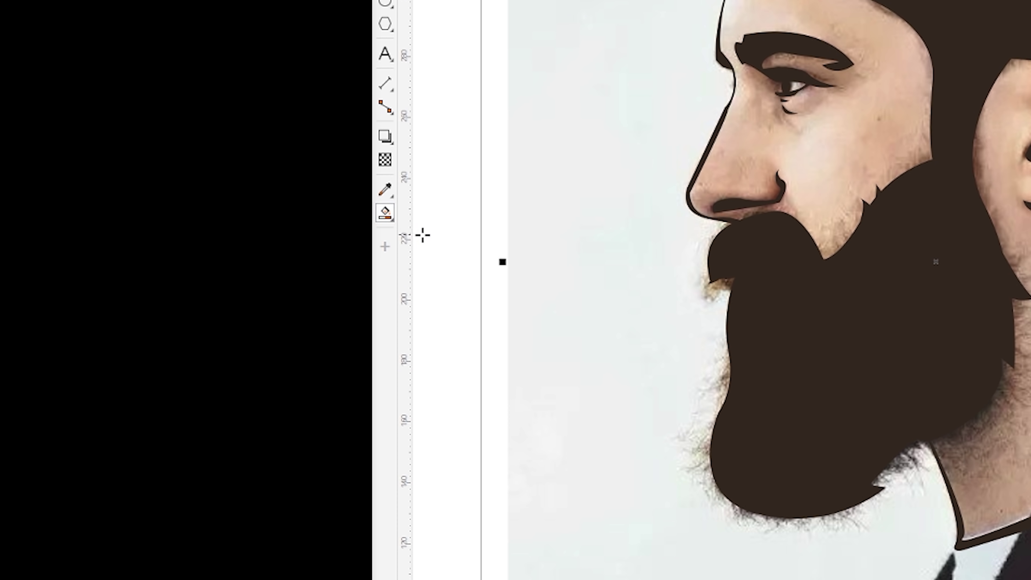
pyautogui.click(319, 97)
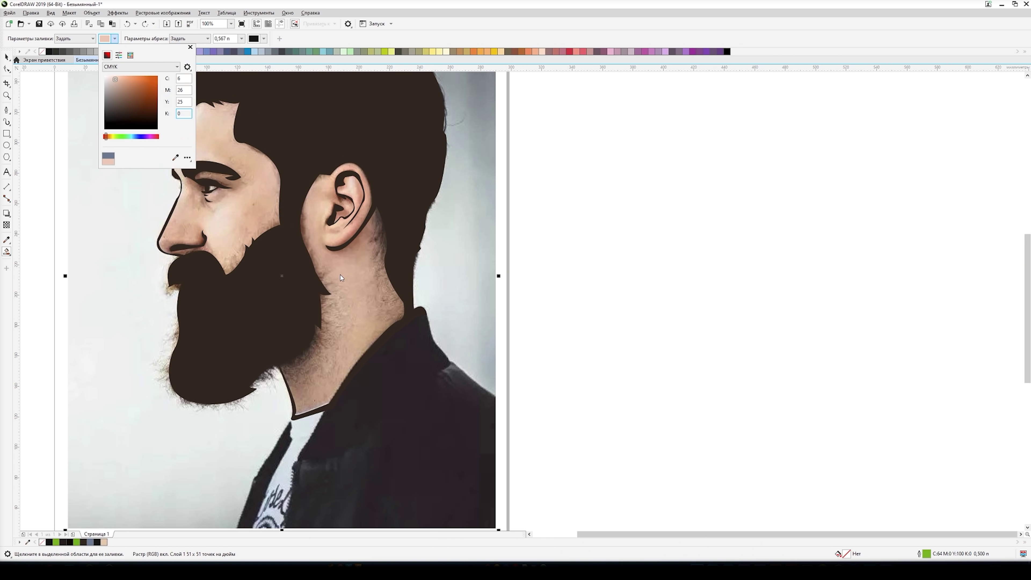
pyautogui.click(786, 563)
pyautogui.click(786, 563)
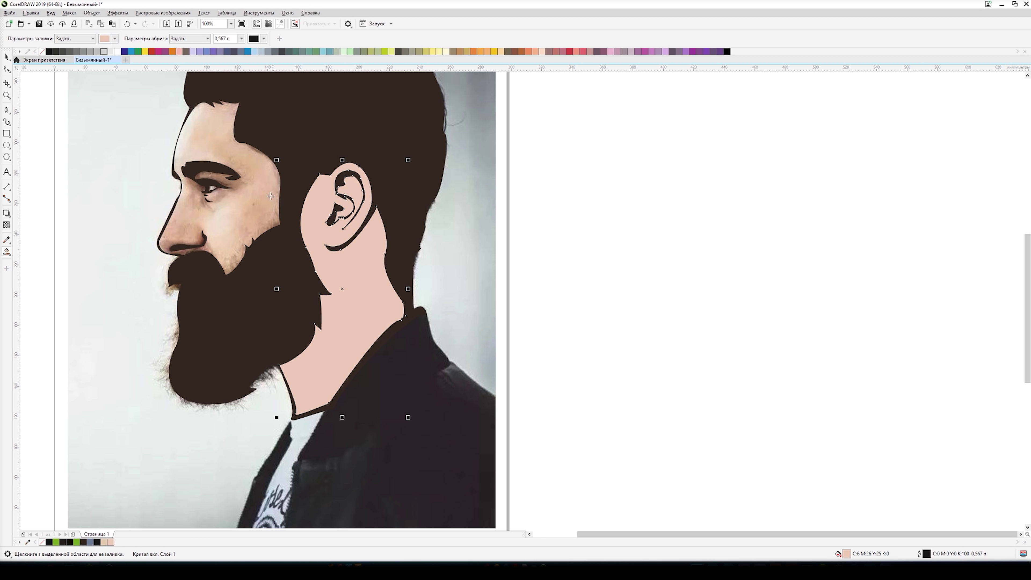
pyautogui.click(259, 192)
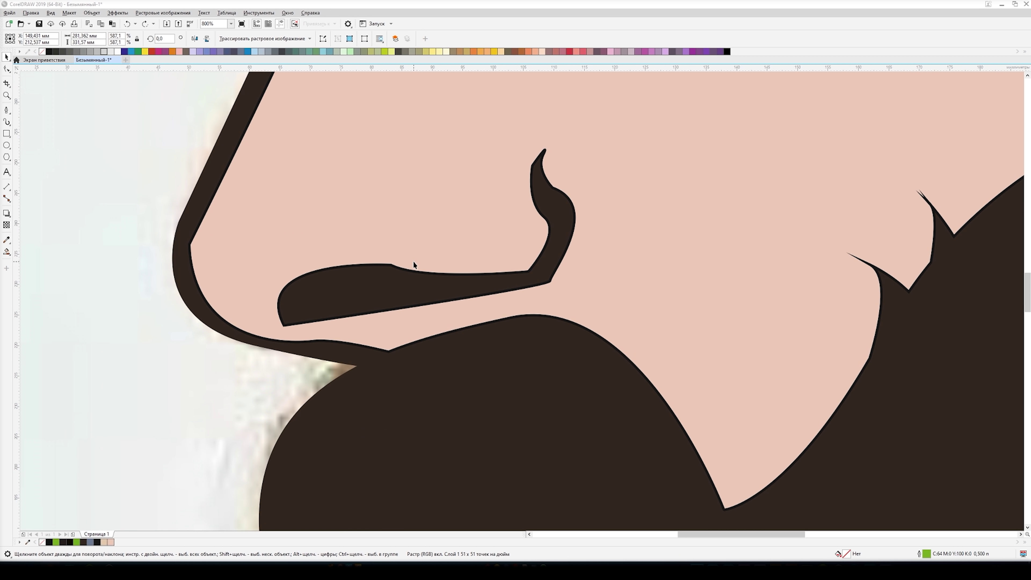
# - Draw a shadow shape on the neck, starting at the throat's base and curving up along the beard's rear edge
pyautogui.scroll(-3, 414, 263)
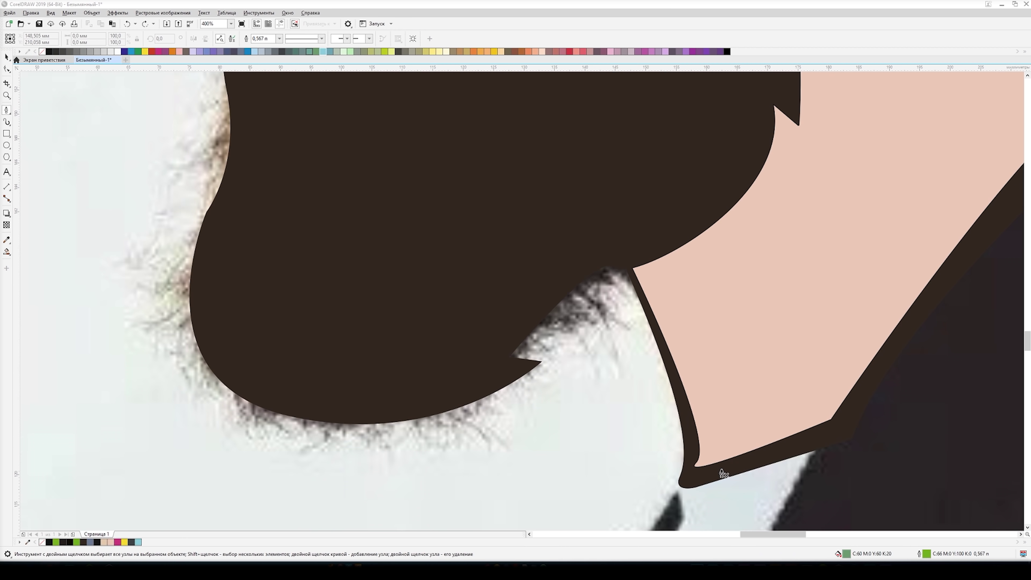
pyautogui.scroll(1, 722, 471)
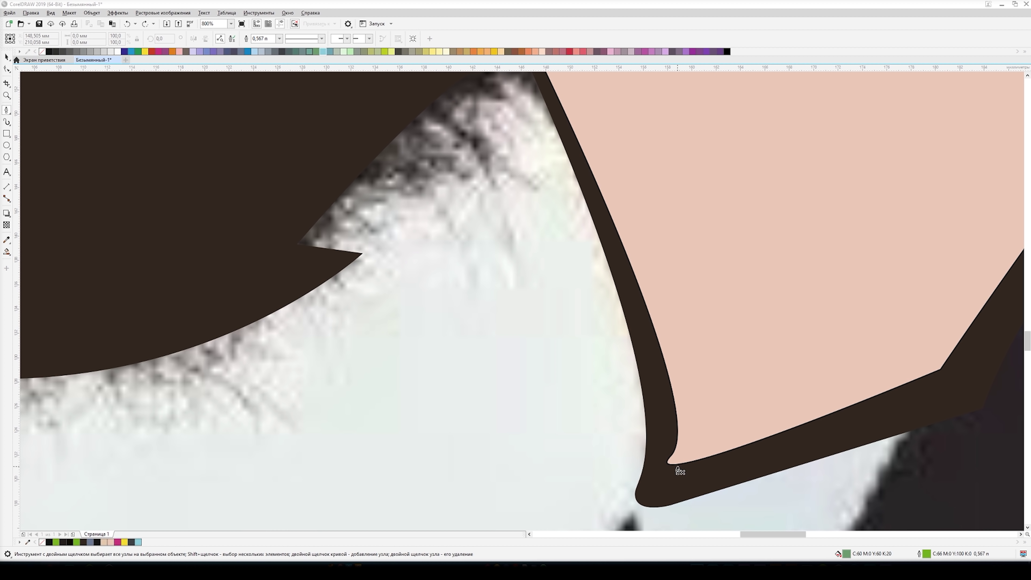
pyautogui.click(673, 467)
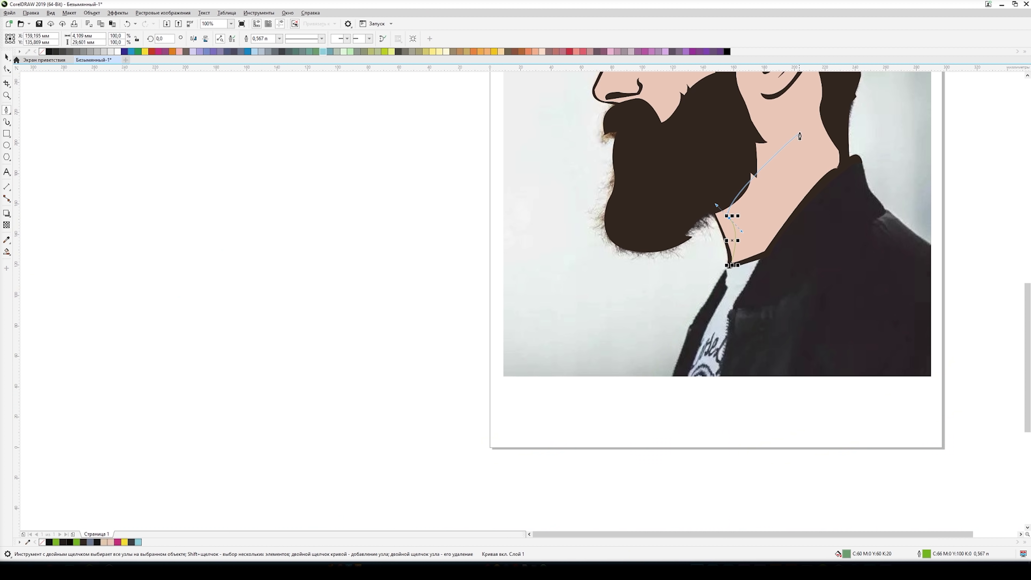
pyautogui.scroll(1, 809, 118)
pyautogui.scroll(1, 783, 132)
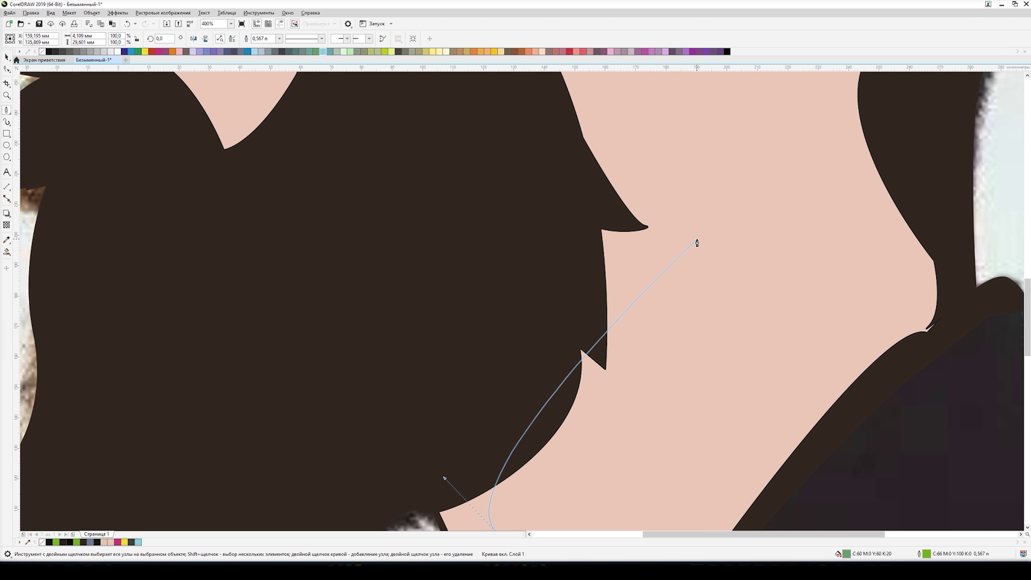
pyautogui.scroll(-1, 697, 239)
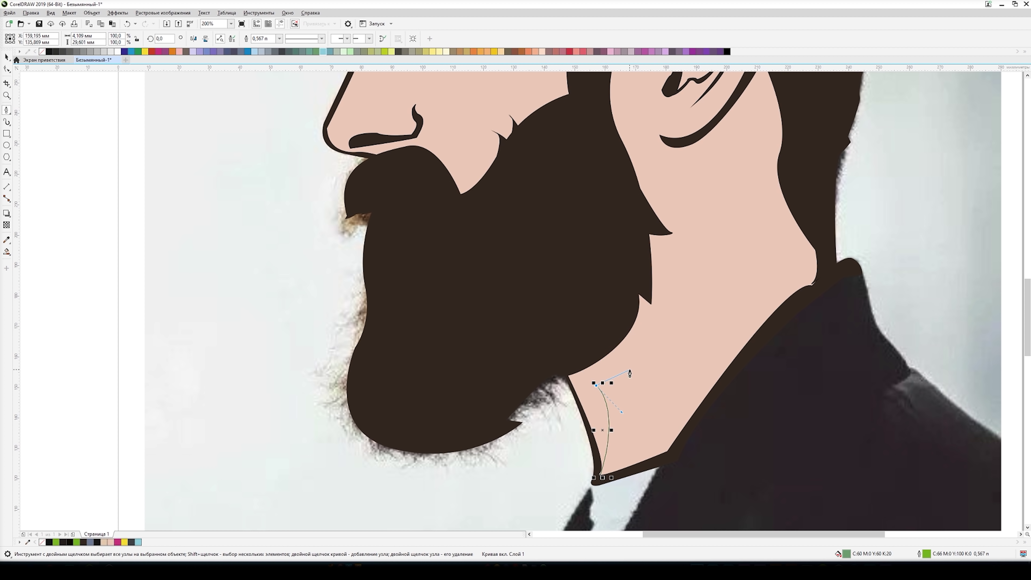
pyautogui.scroll(1, 631, 363)
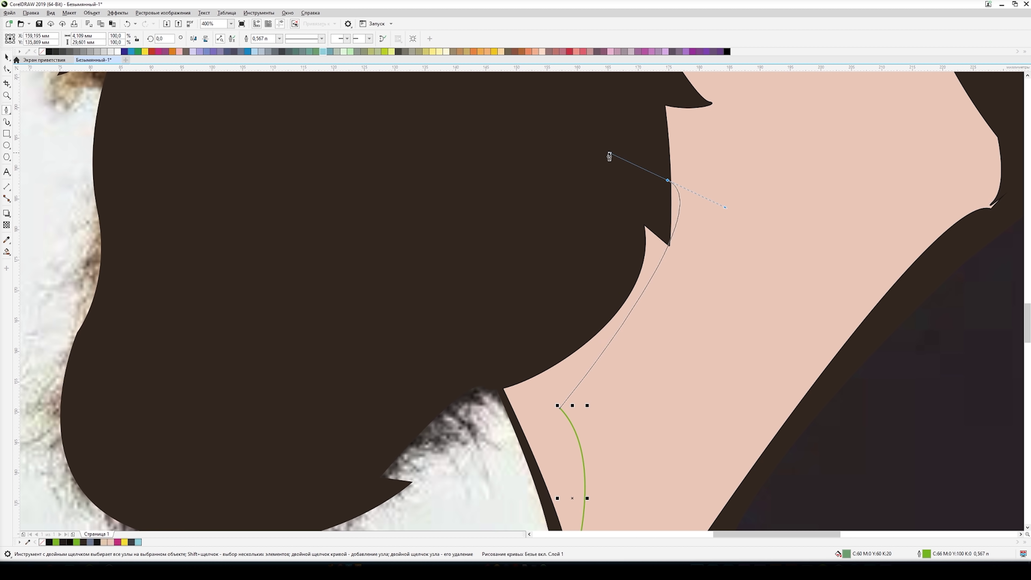